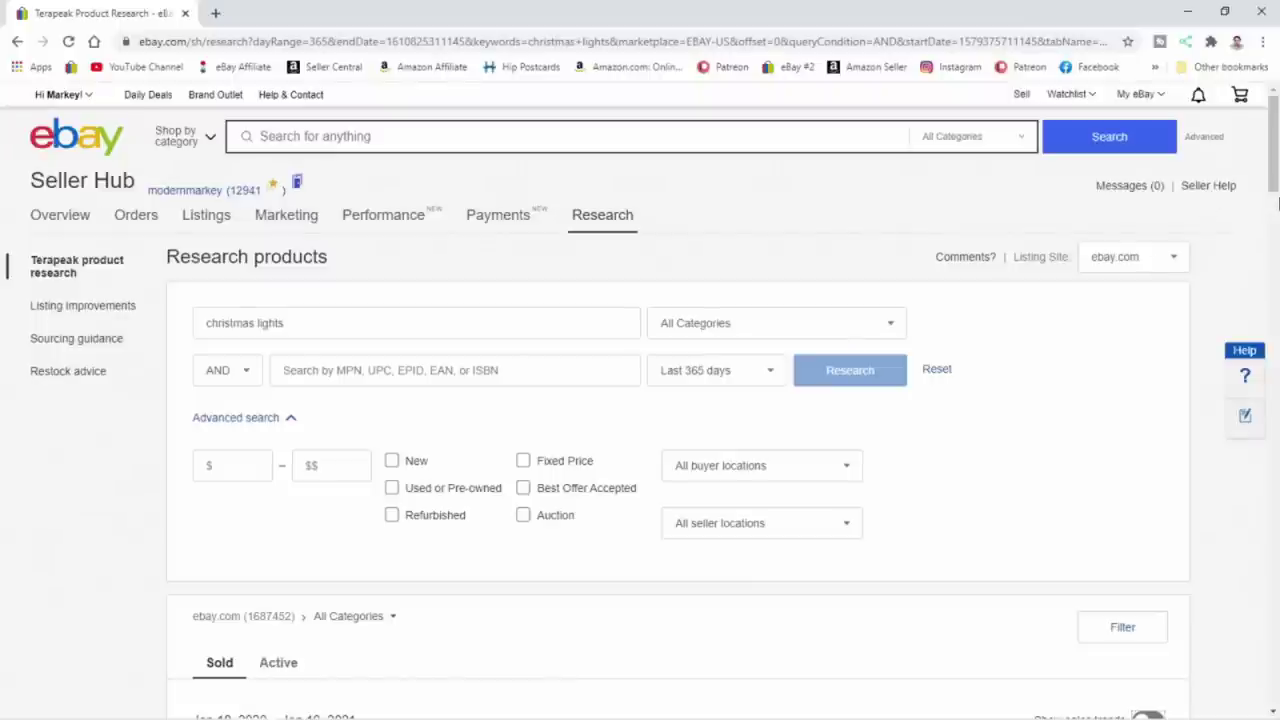
pyautogui.scroll(-1, 1185, 332)
pyautogui.scroll(-3, 1185, 332)
pyautogui.scroll(3, 1185, 332)
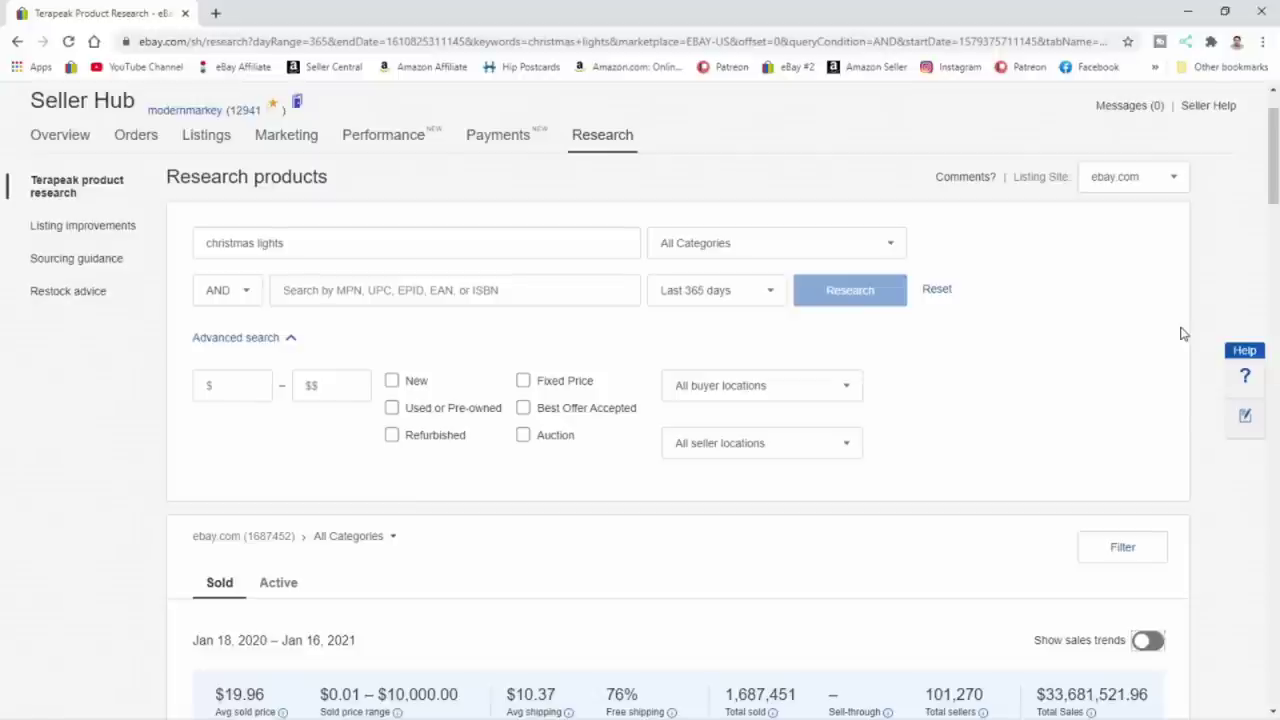
pyautogui.scroll(-3, 1183, 333)
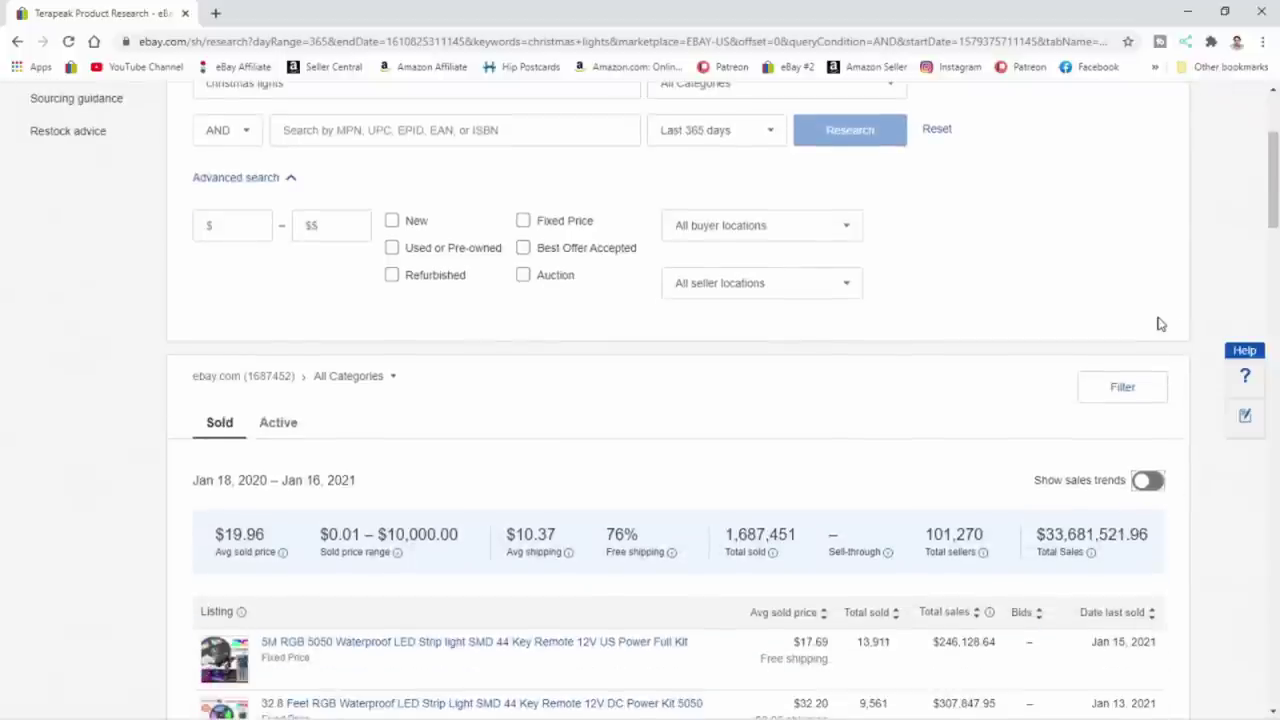
pyautogui.scroll(-3, 1160, 323)
pyautogui.scroll(-3, 1158, 326)
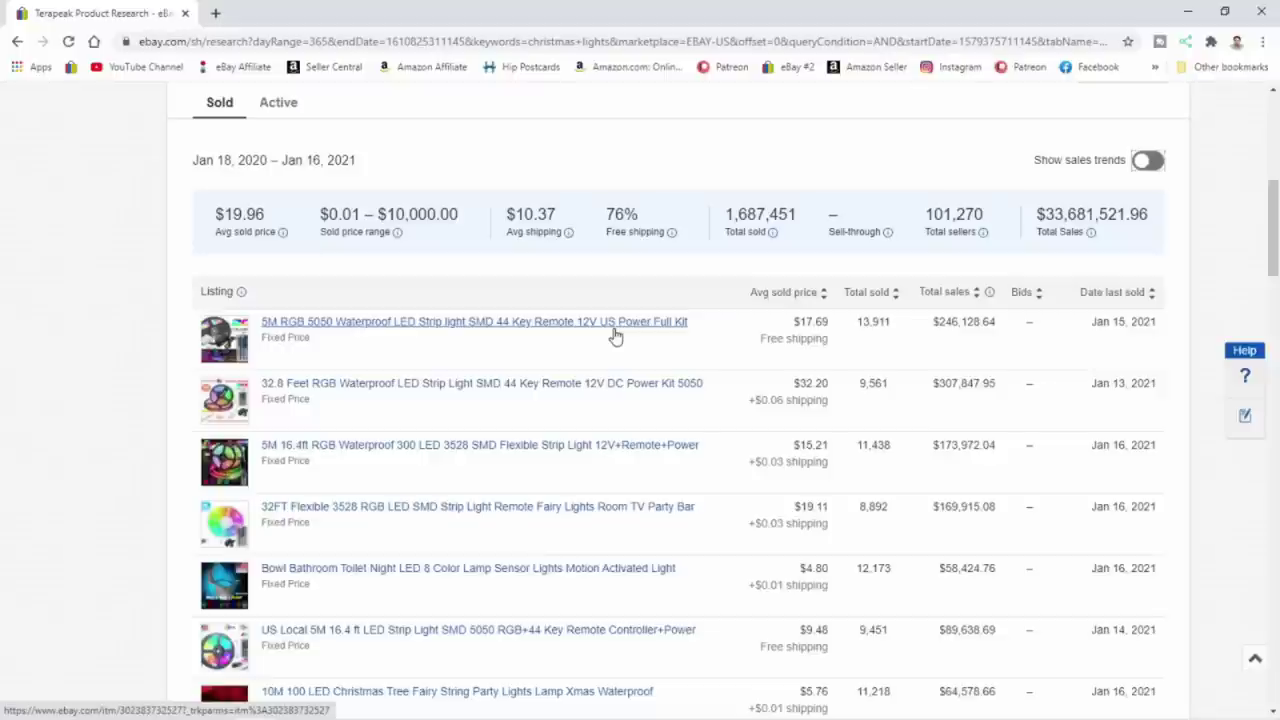
pyautogui.scroll(3, 1040, 432)
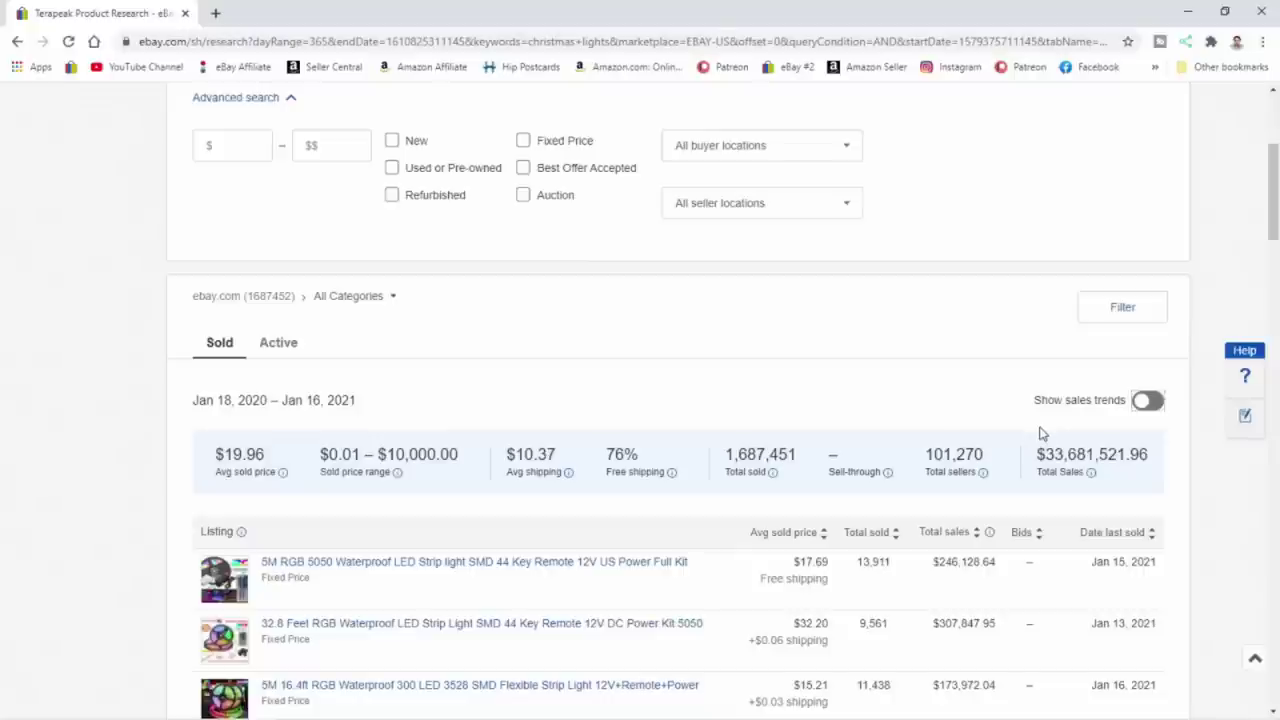
# Step: Turn on sales trends to chart christmas lights' average sold price over the past year
pyautogui.click(1142, 401)
pyautogui.scroll(-2, 1142, 404)
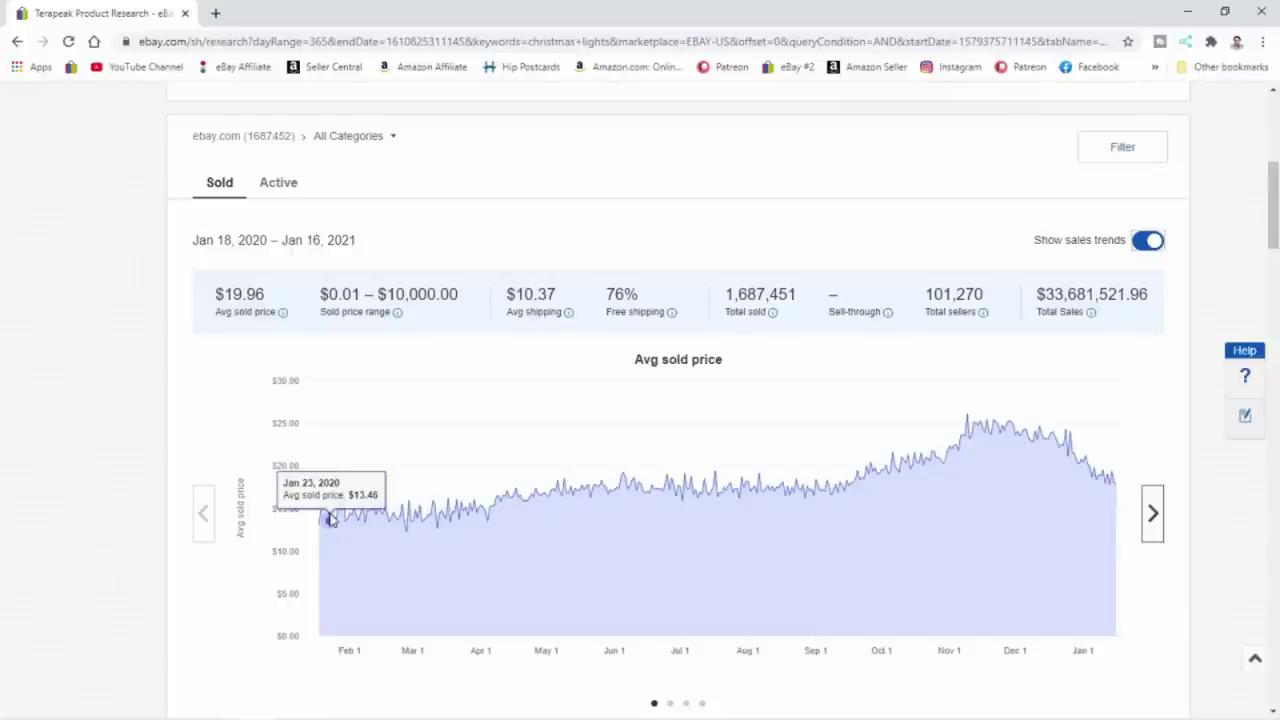
pyautogui.scroll(-2, 331, 517)
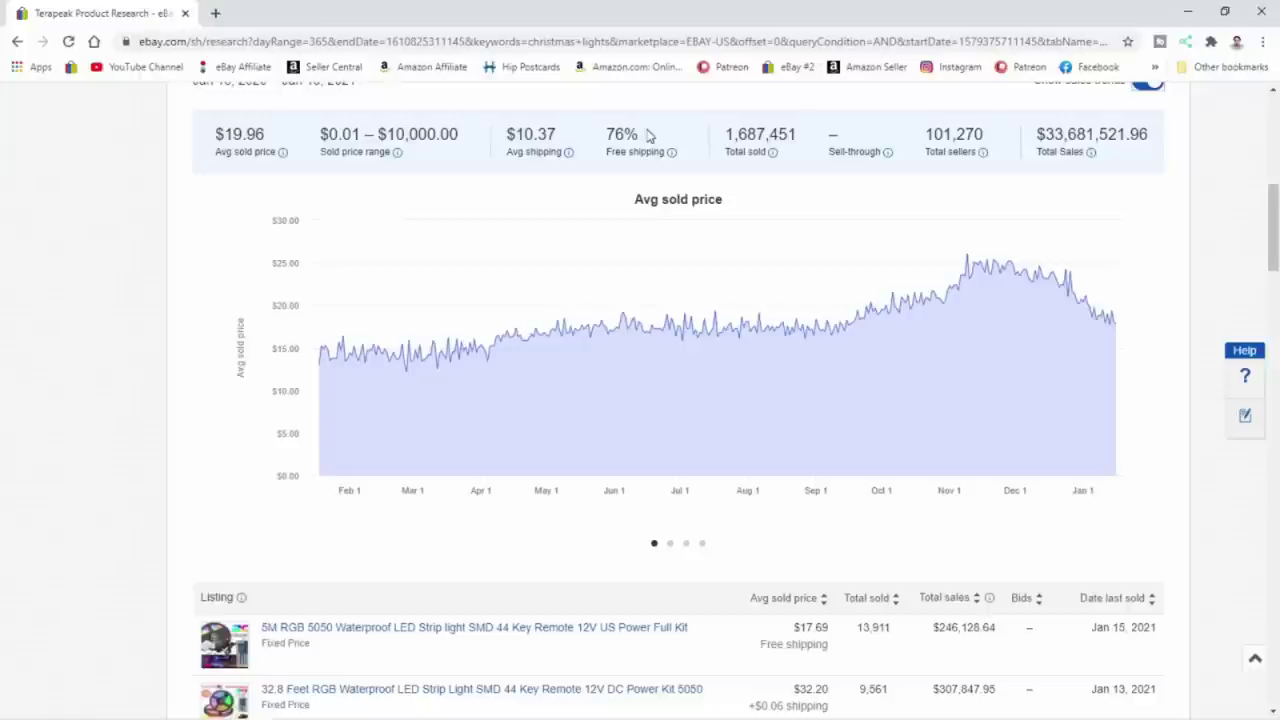
# Step: Review the $19.96 average sold price, 1,687,451 total sold stats and the price chart
pyautogui.scroll(-3, 786, 211)
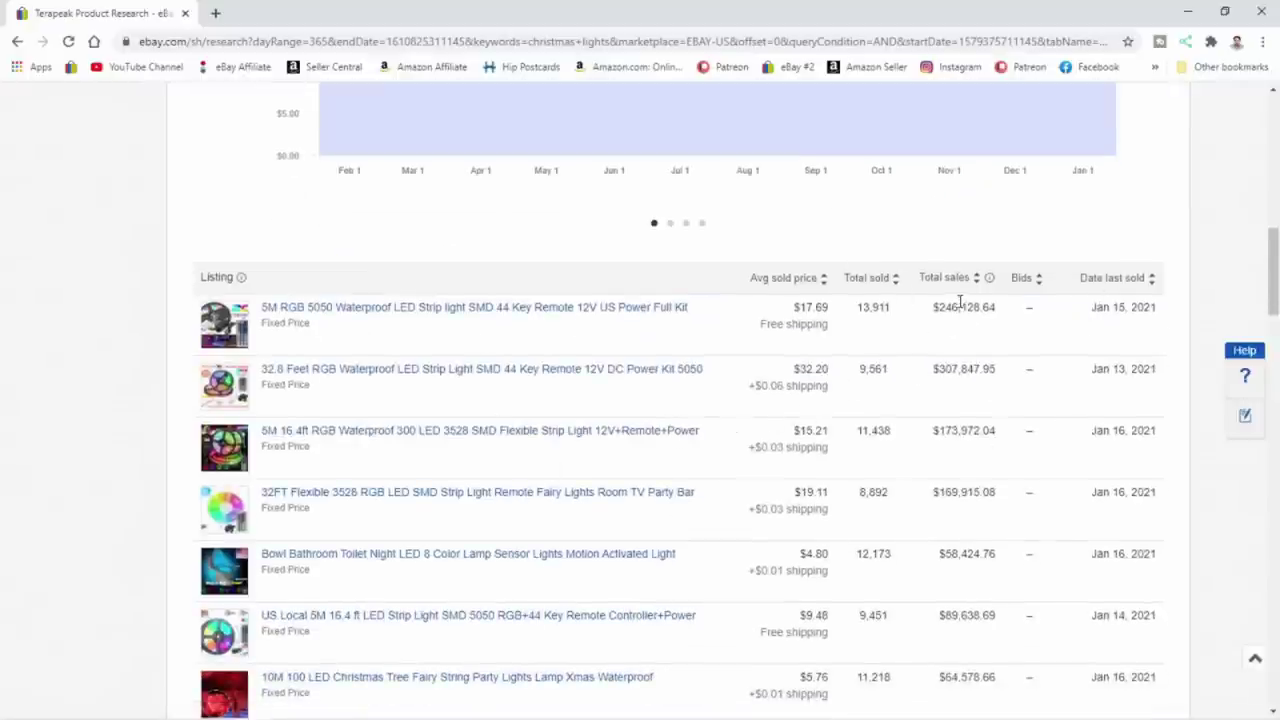
pyautogui.scroll(2, 1050, 220)
pyautogui.scroll(-2, 1000, 260)
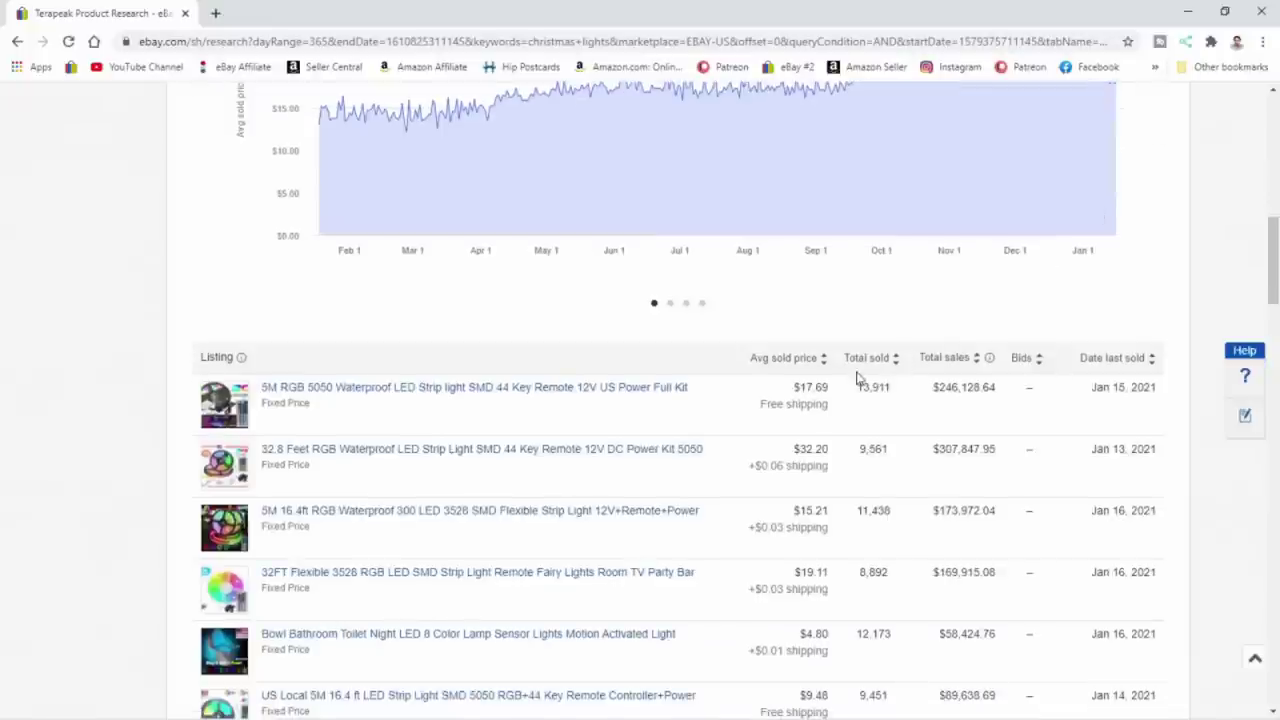
pyautogui.moveTo(855, 160)
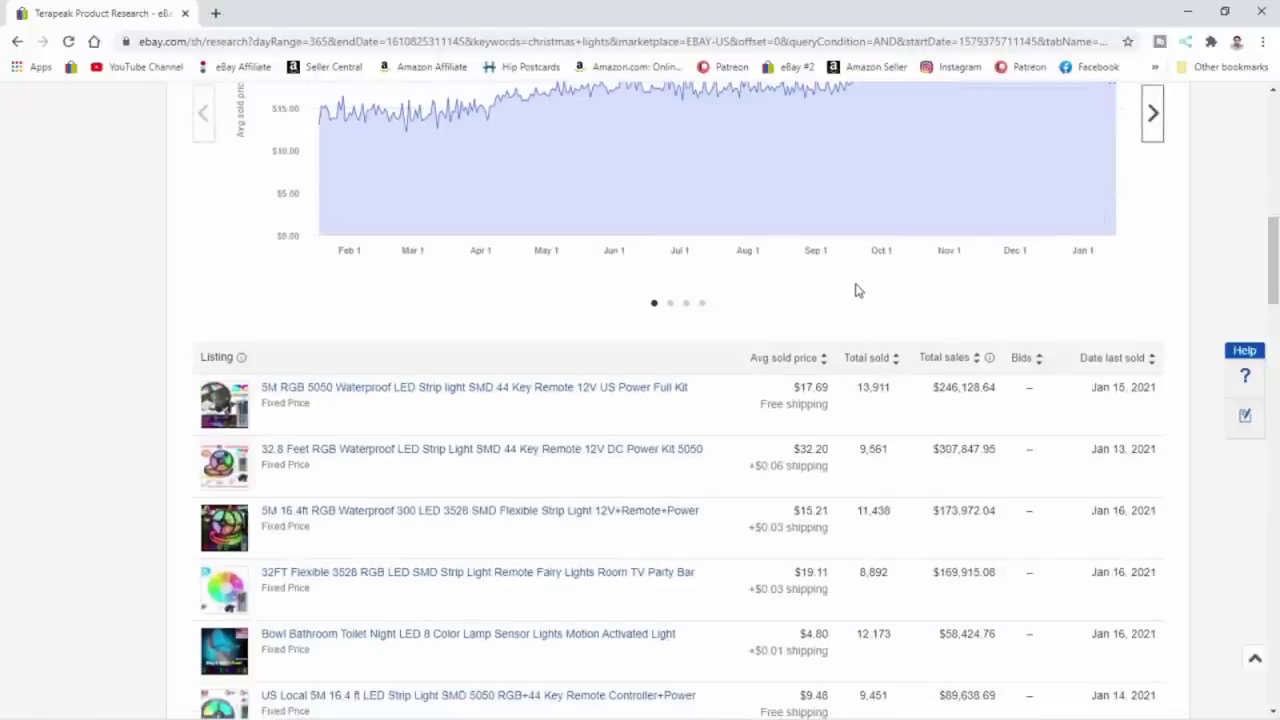
pyautogui.scroll(2, 1086, 223)
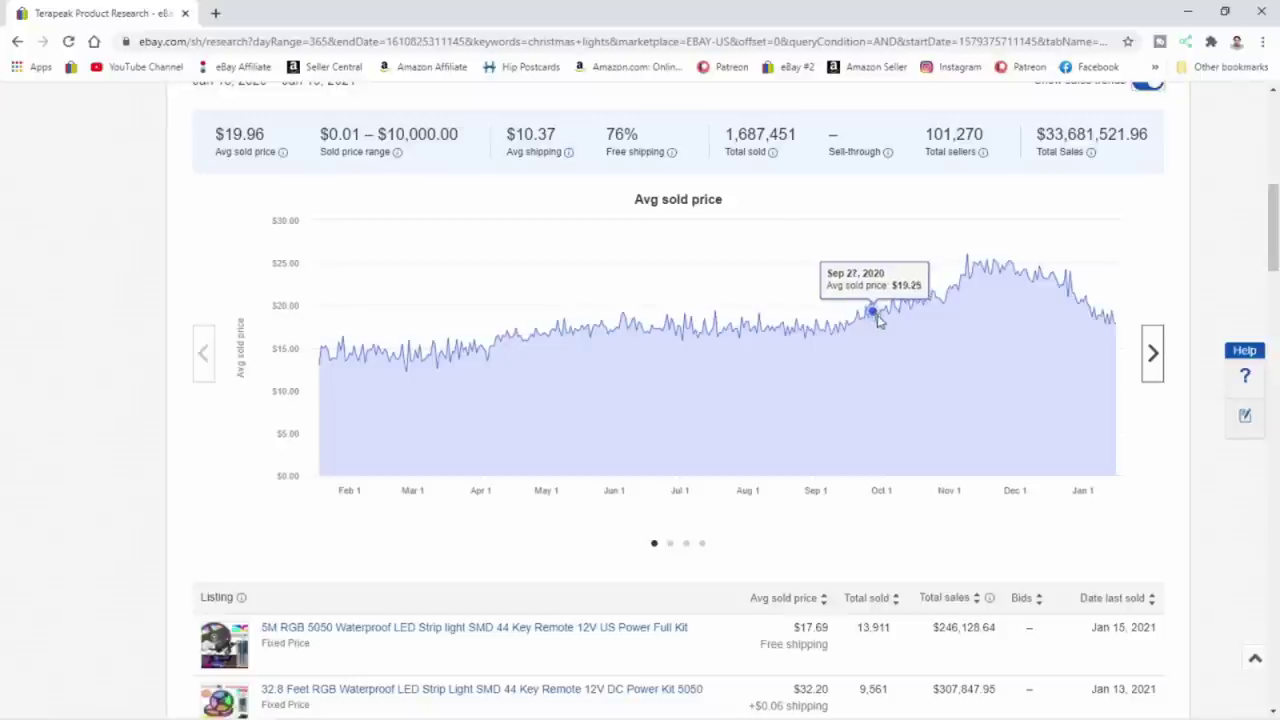
# Step: Sort the christmas lights sold listings by total sold, highest first
pyautogui.moveTo(876, 318)
pyautogui.scroll(-2, 889, 329)
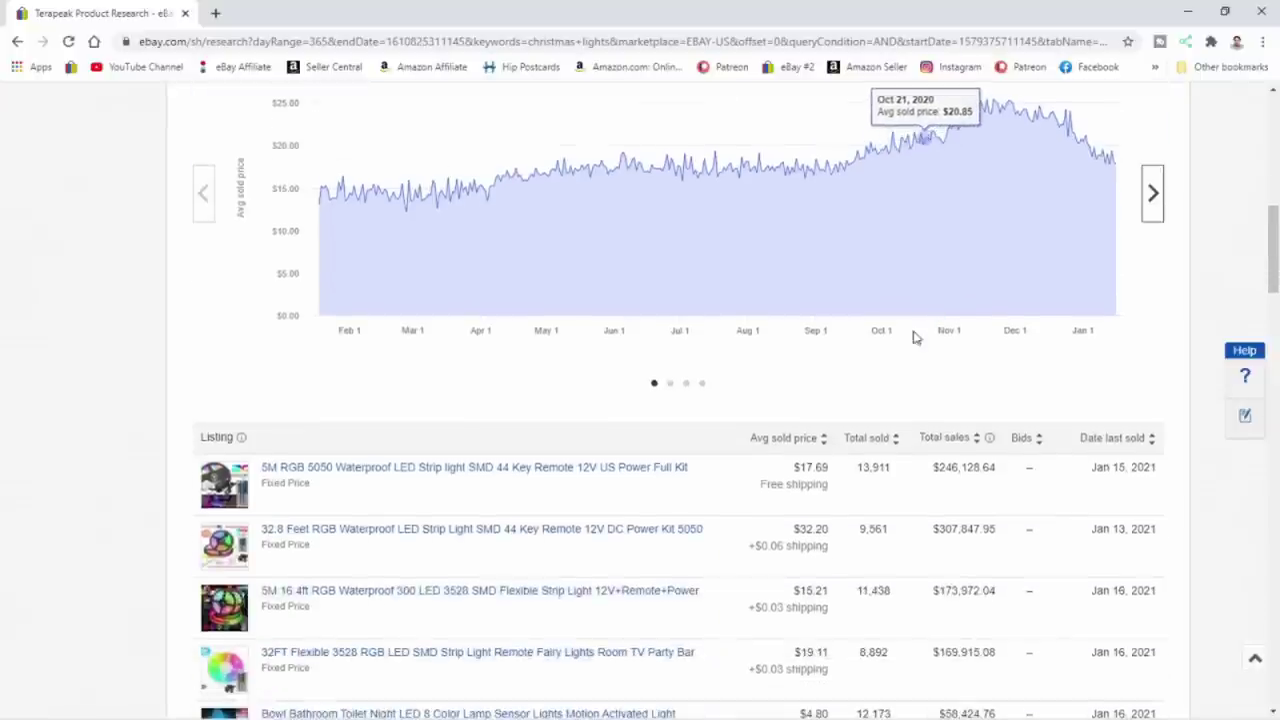
pyautogui.scroll(-4, 908, 343)
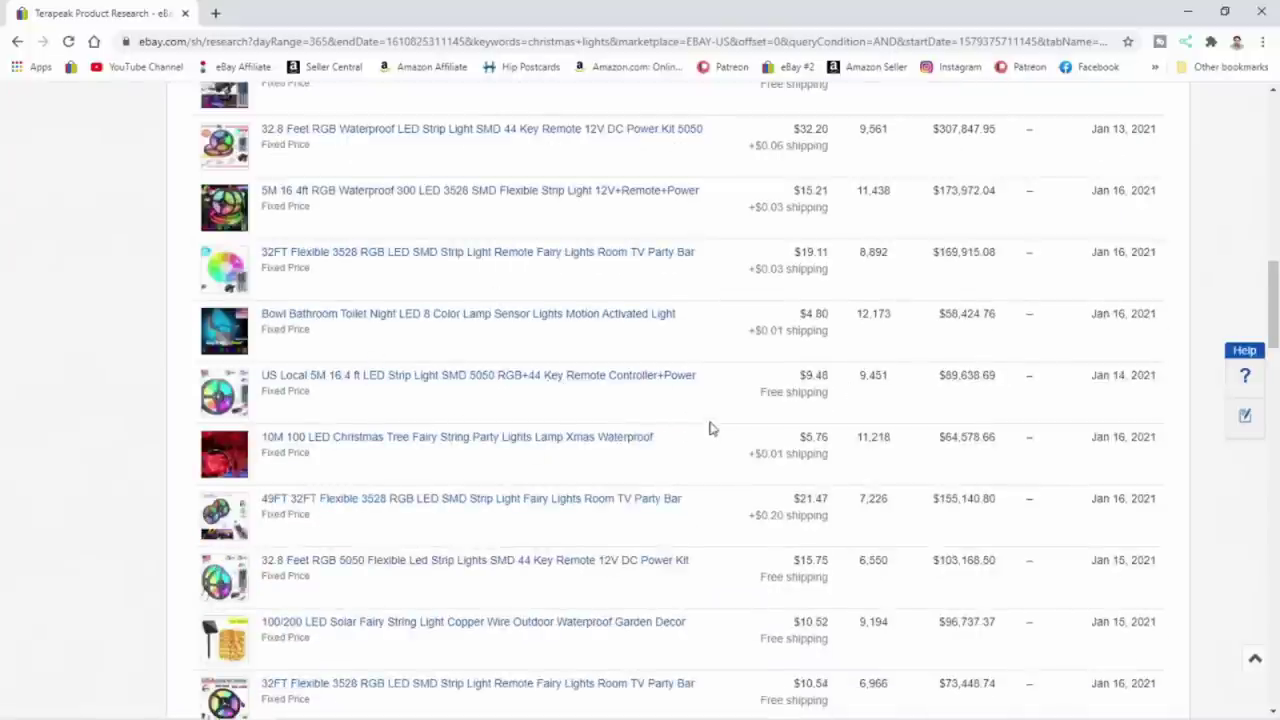
pyautogui.scroll(3, 1093, 100)
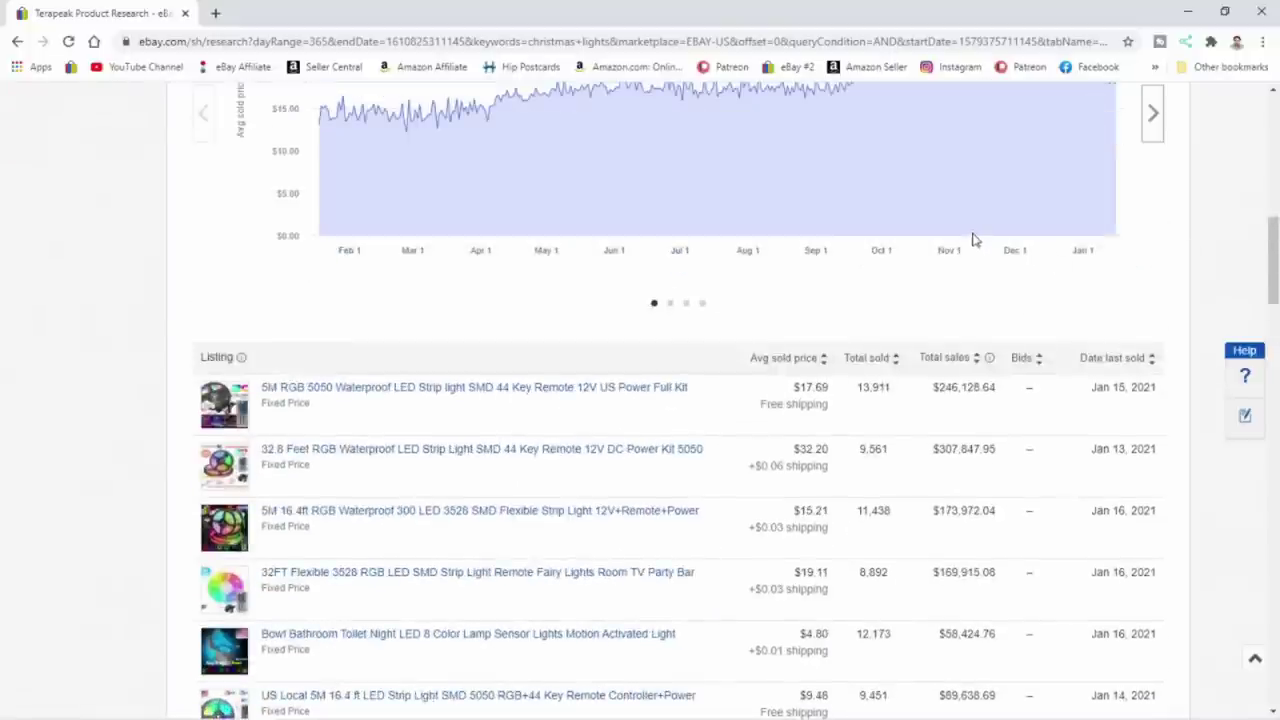
pyautogui.click(866, 359)
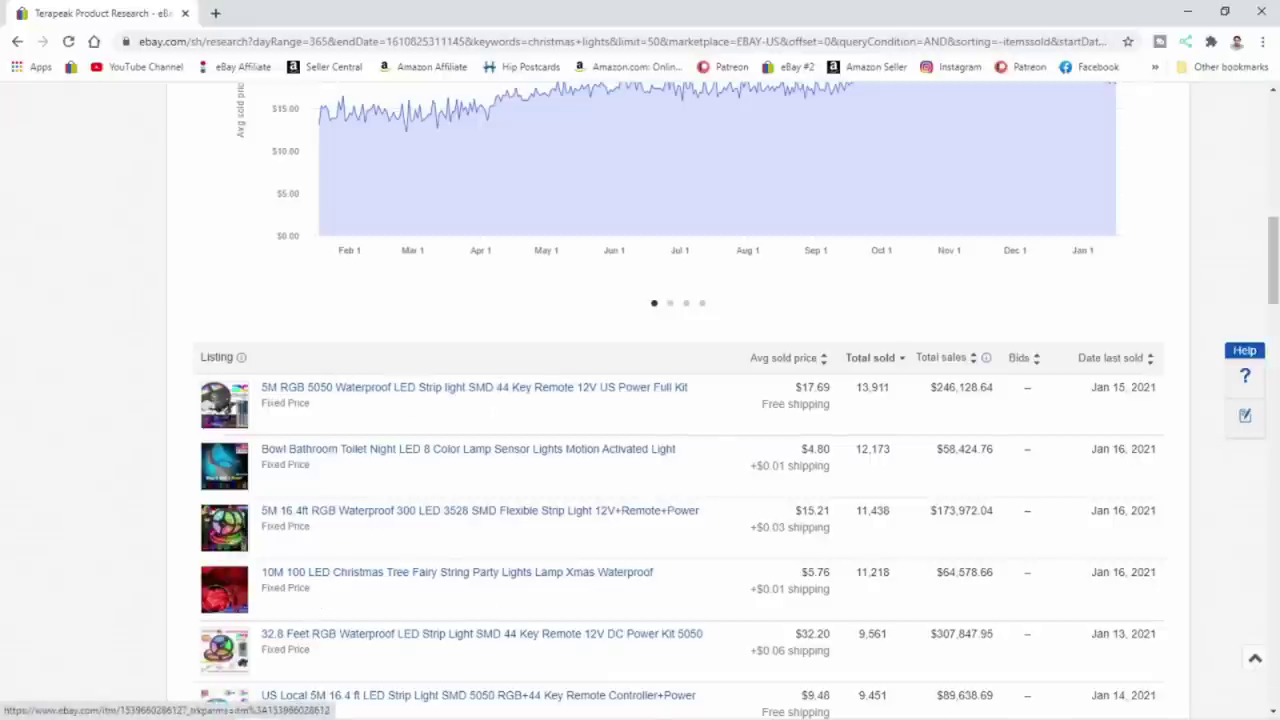
pyautogui.keyDown('ctrl'); pyautogui.click(395, 390); pyautogui.keyUp('ctrl')
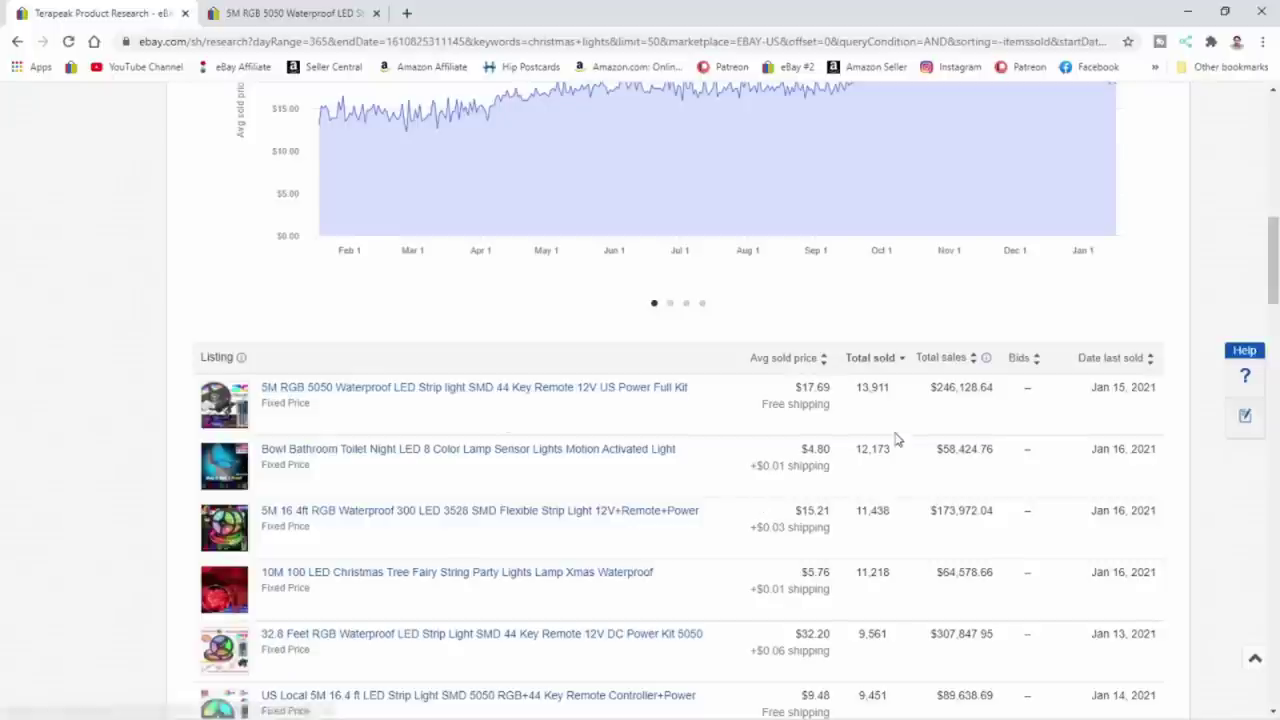
pyautogui.scroll(5, 880, 382)
pyautogui.scroll(-2, 886, 382)
pyautogui.scroll(-3, 889, 385)
pyautogui.scroll(-2, 889, 385)
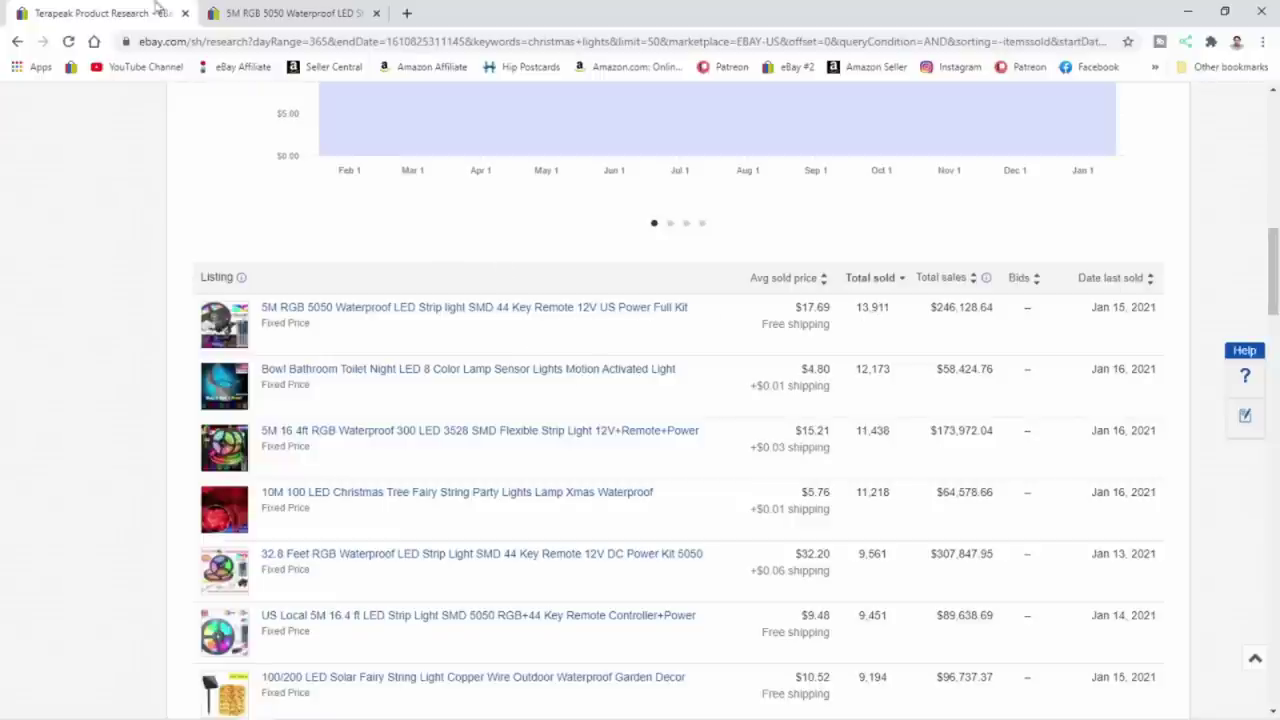
# Step: View the 5M RGB 5050 LED strip listing at US $11.99 with 96,608 sold
pyautogui.click(215, 13)
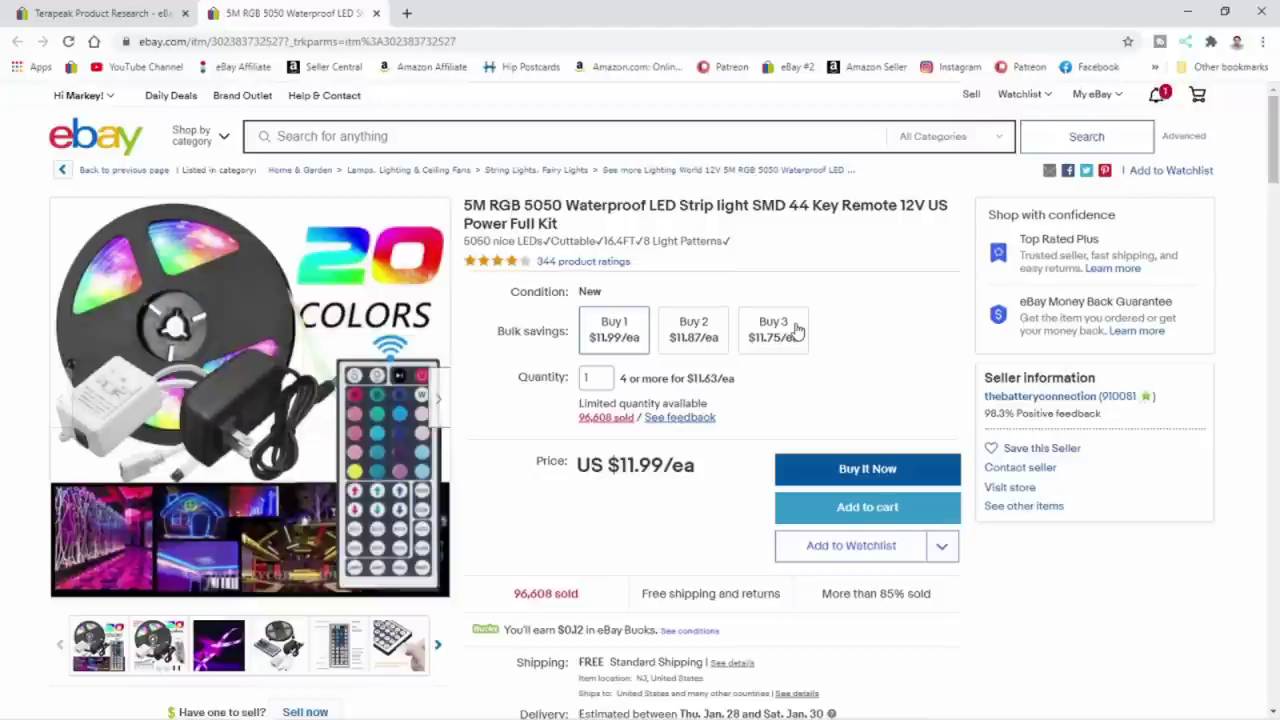
# Step: Return to the Terapeak christmas lights results and look over the chart and ranked listings
pyautogui.click(95, 12)
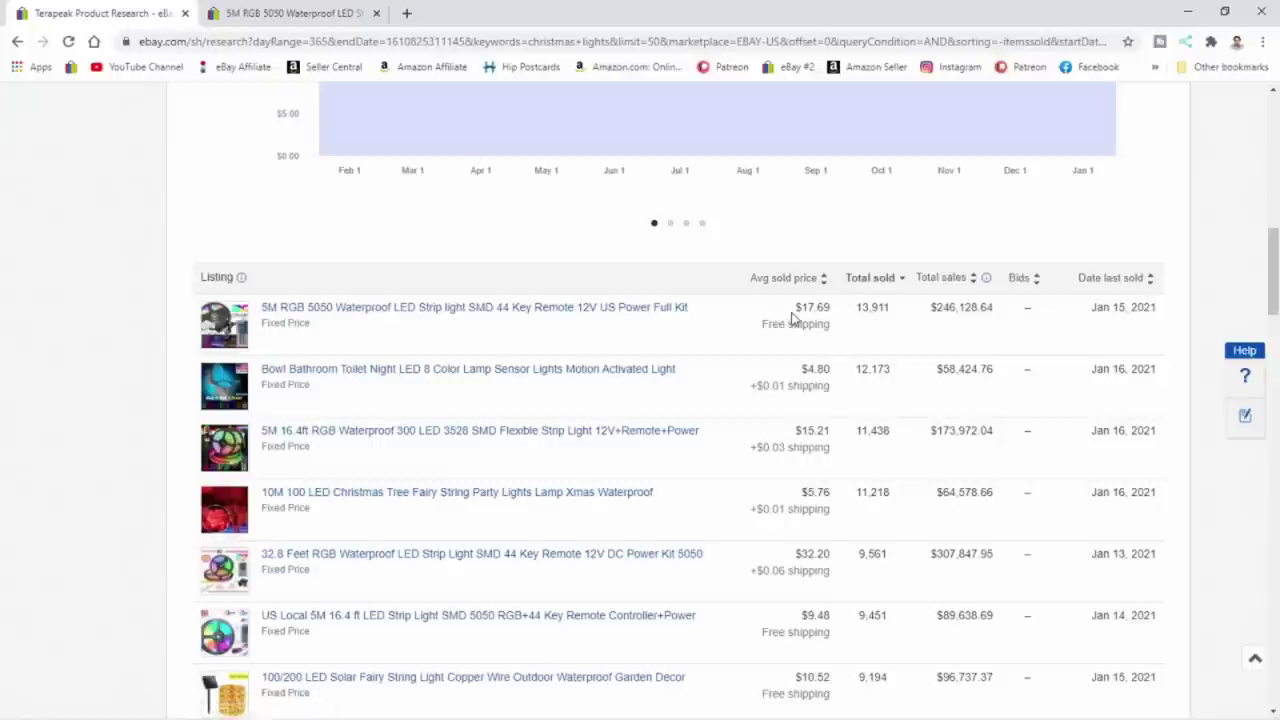
pyautogui.scroll(3, 846, 154)
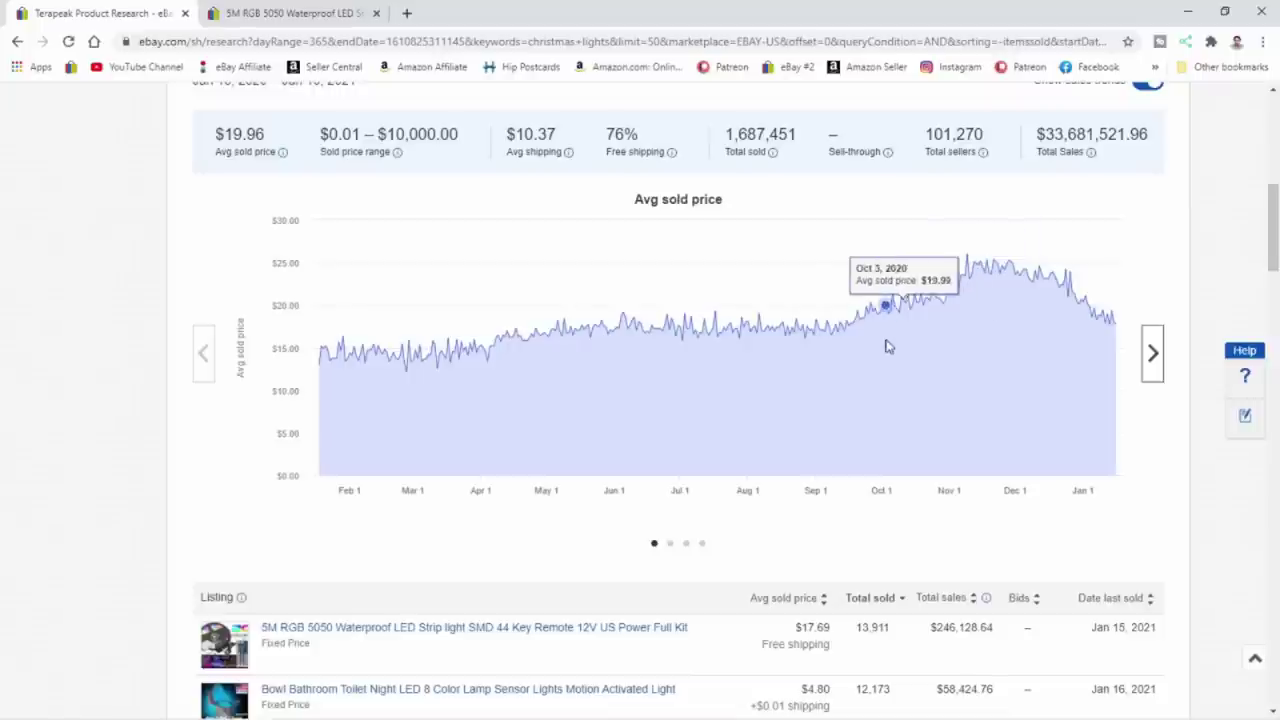
pyautogui.scroll(-2, 960, 370)
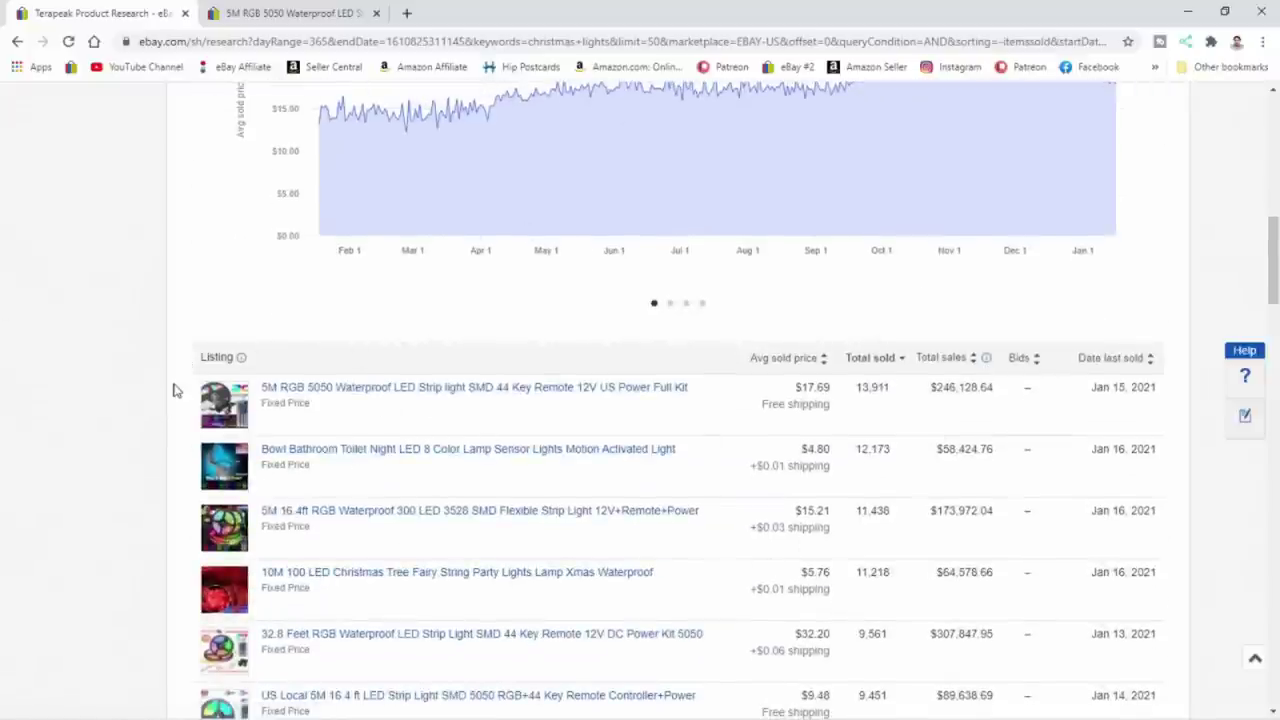
pyautogui.scroll(-1, 389, 366)
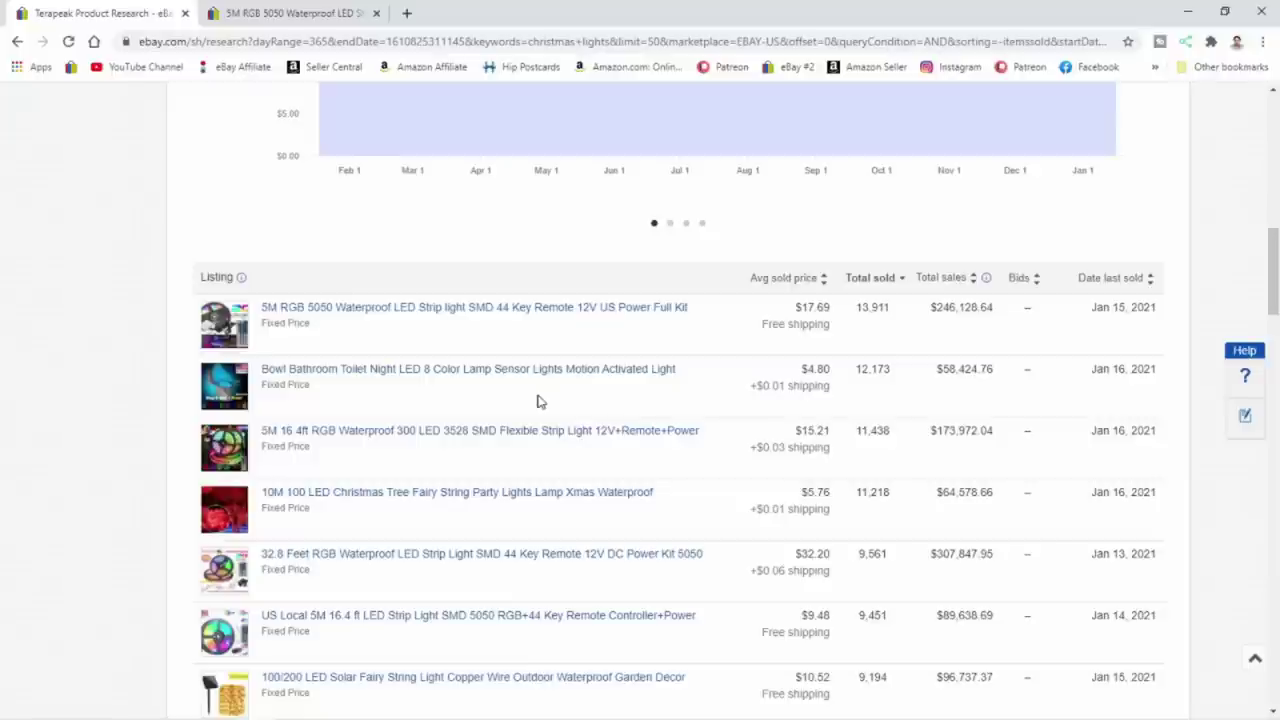
# Step: Refine the research keyword to 'christmas lights led' and run the search
pyautogui.scroll(-2, 537, 401)
pyautogui.scroll(-5, 531, 405)
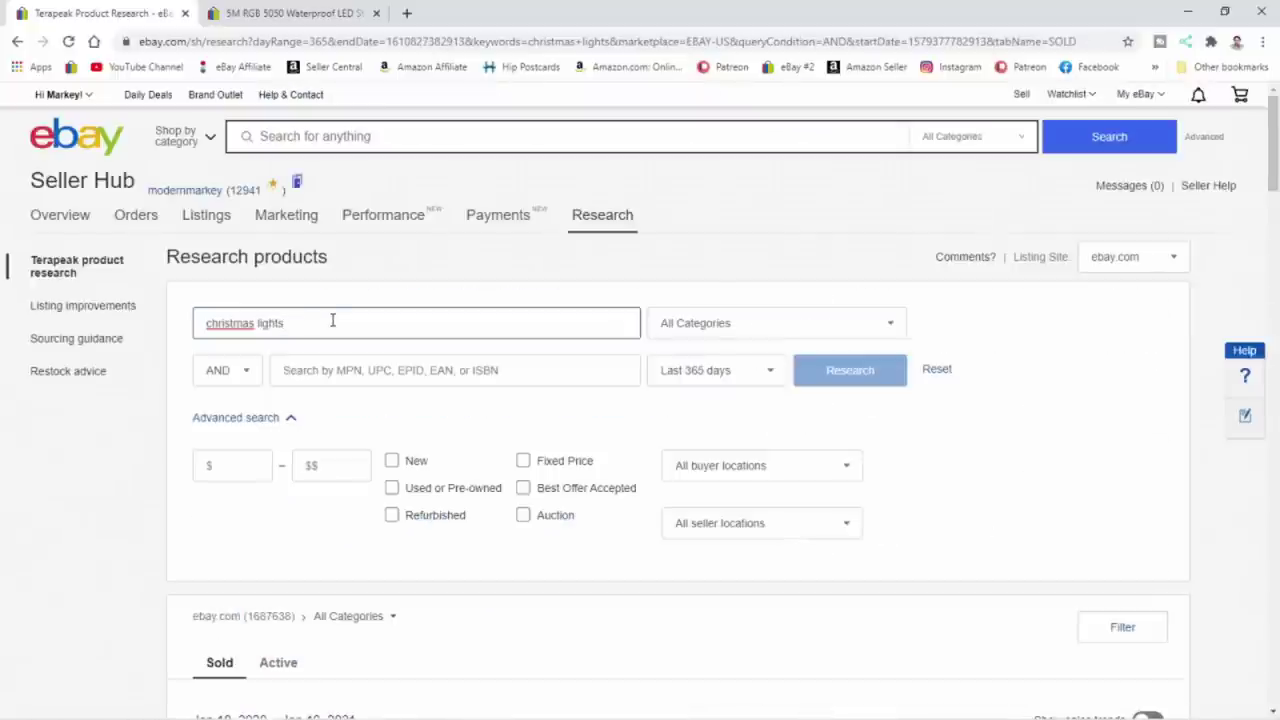
pyautogui.click(332, 320)
pyautogui.write('led')
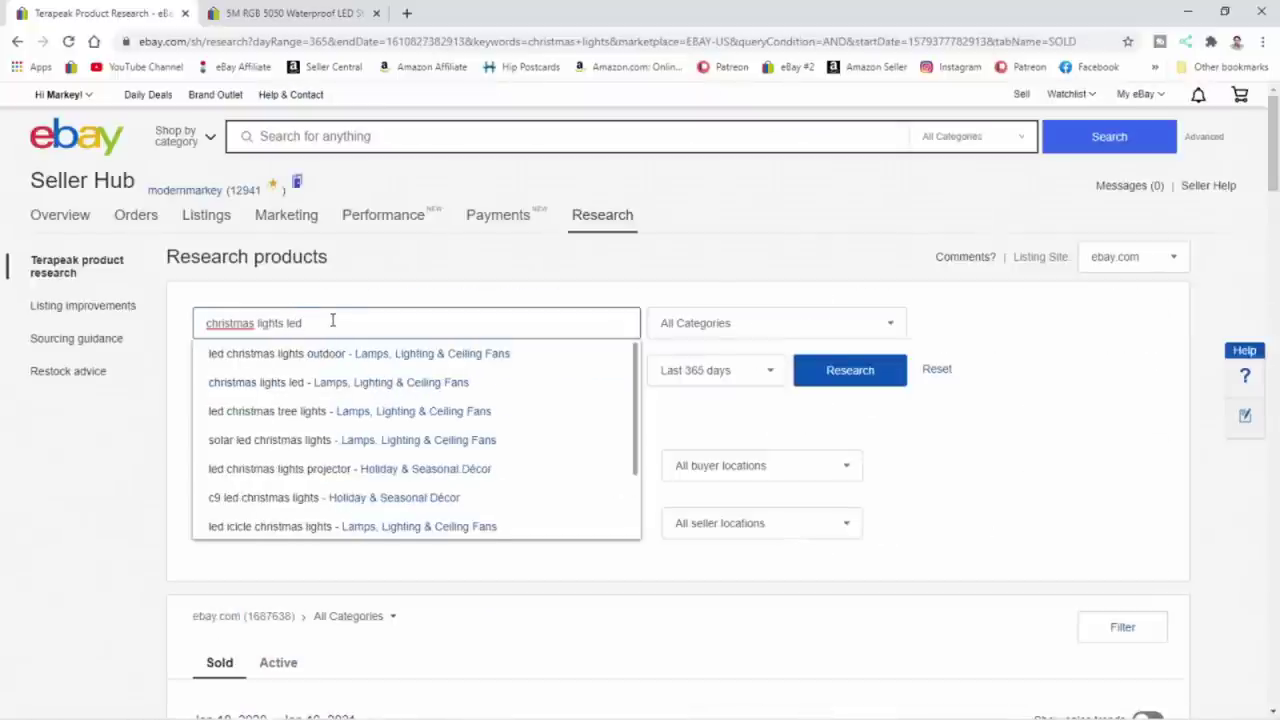
pyautogui.press('Return')
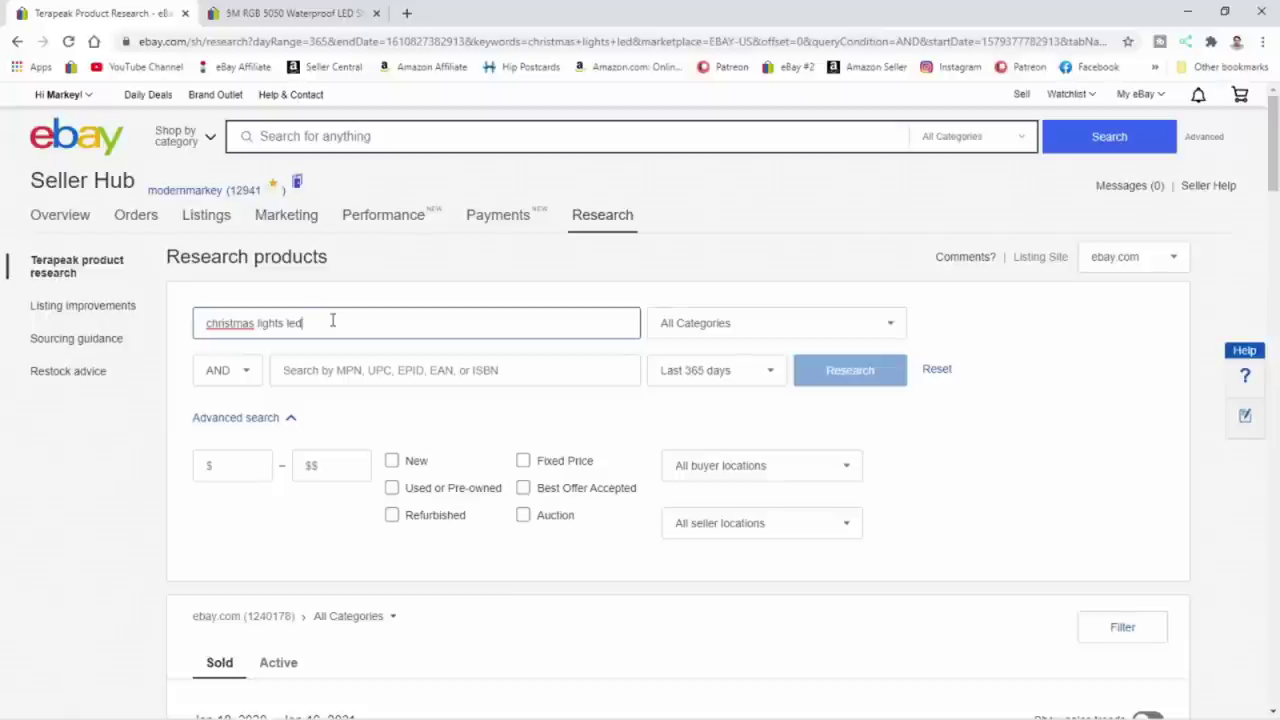
pyautogui.click(858, 373)
pyautogui.scroll(-2, 858, 373)
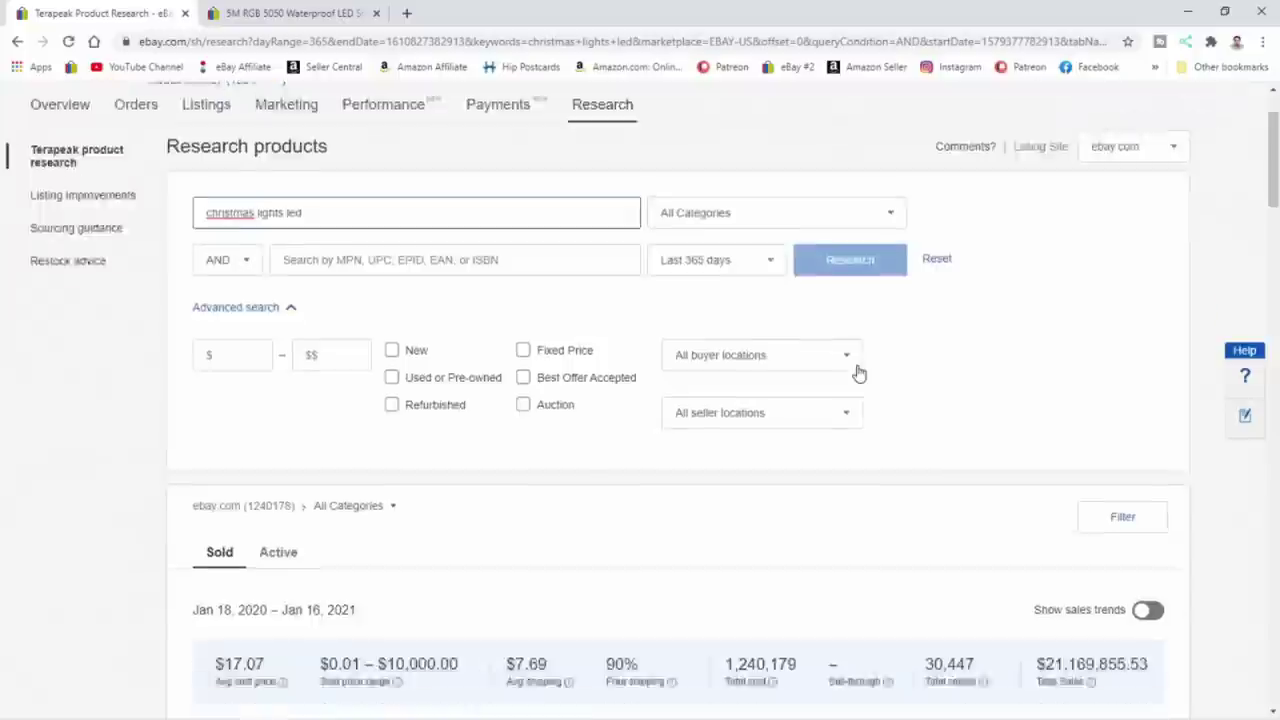
pyautogui.scroll(-1, 858, 373)
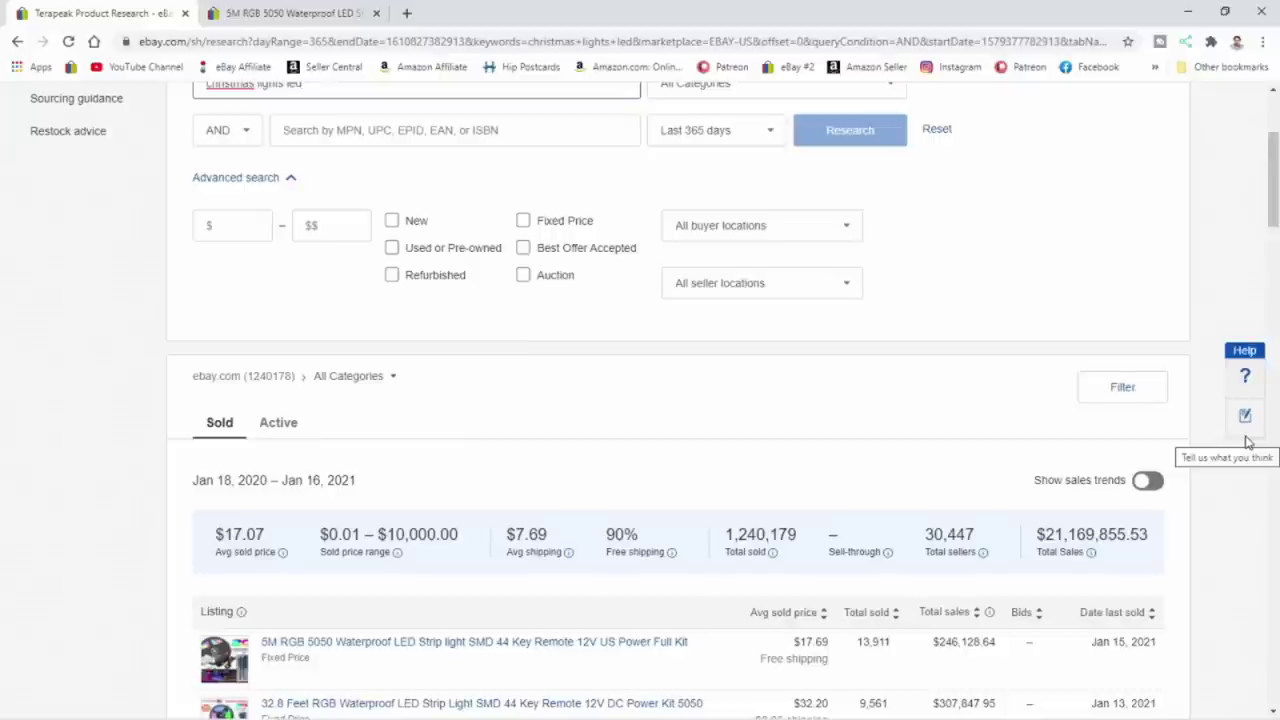
# Step: Turn on the sales trend charts for the 'christmas lights led' results
pyautogui.click(1146, 480)
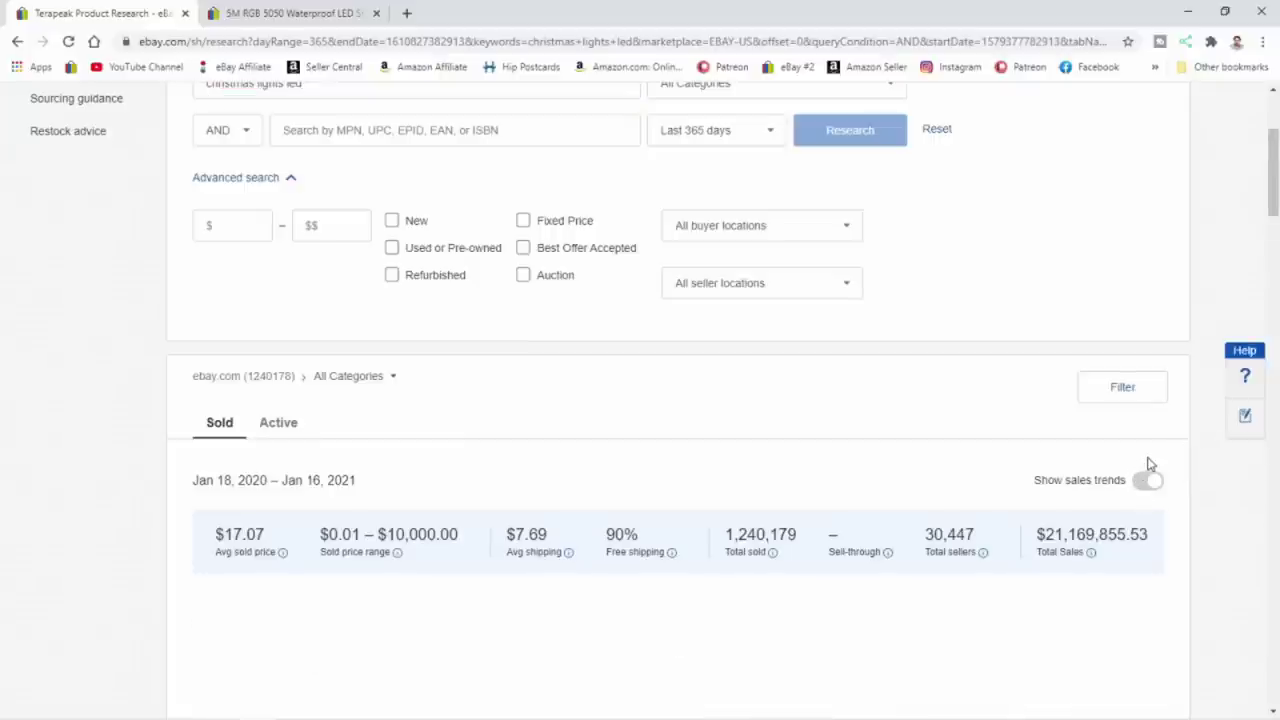
pyautogui.scroll(-3, 1146, 470)
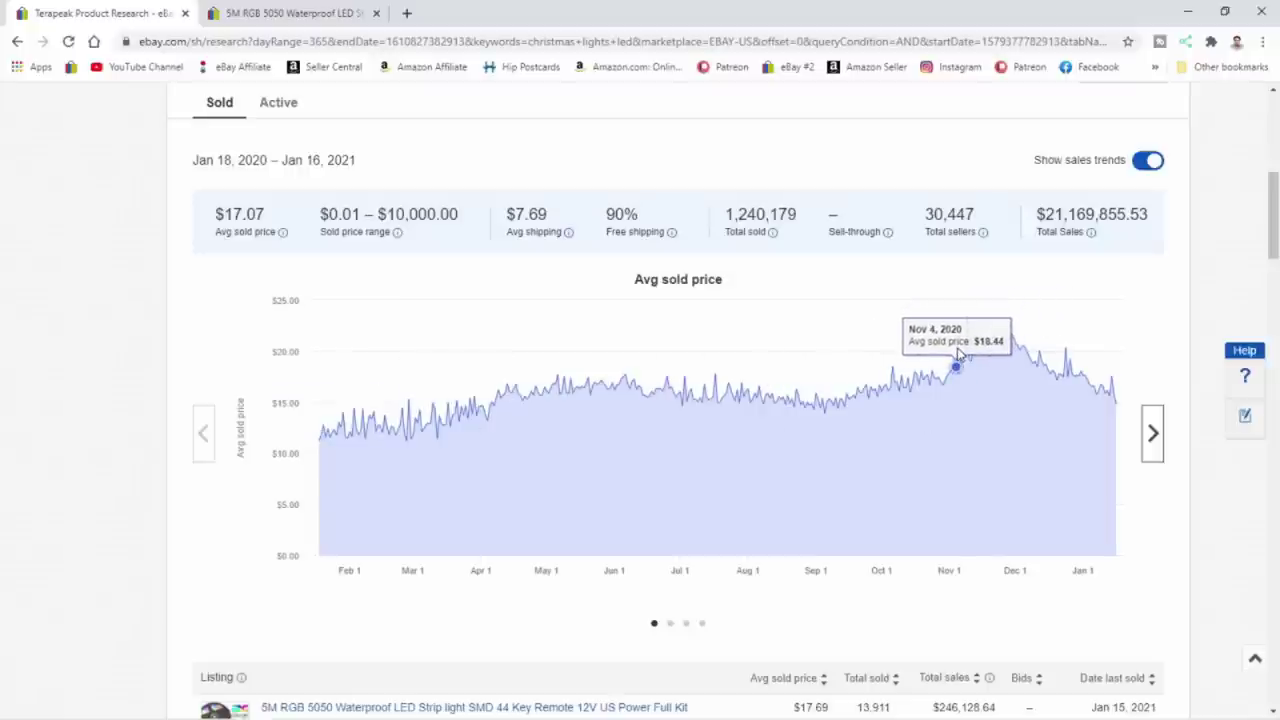
pyautogui.scroll(-2, 952, 362)
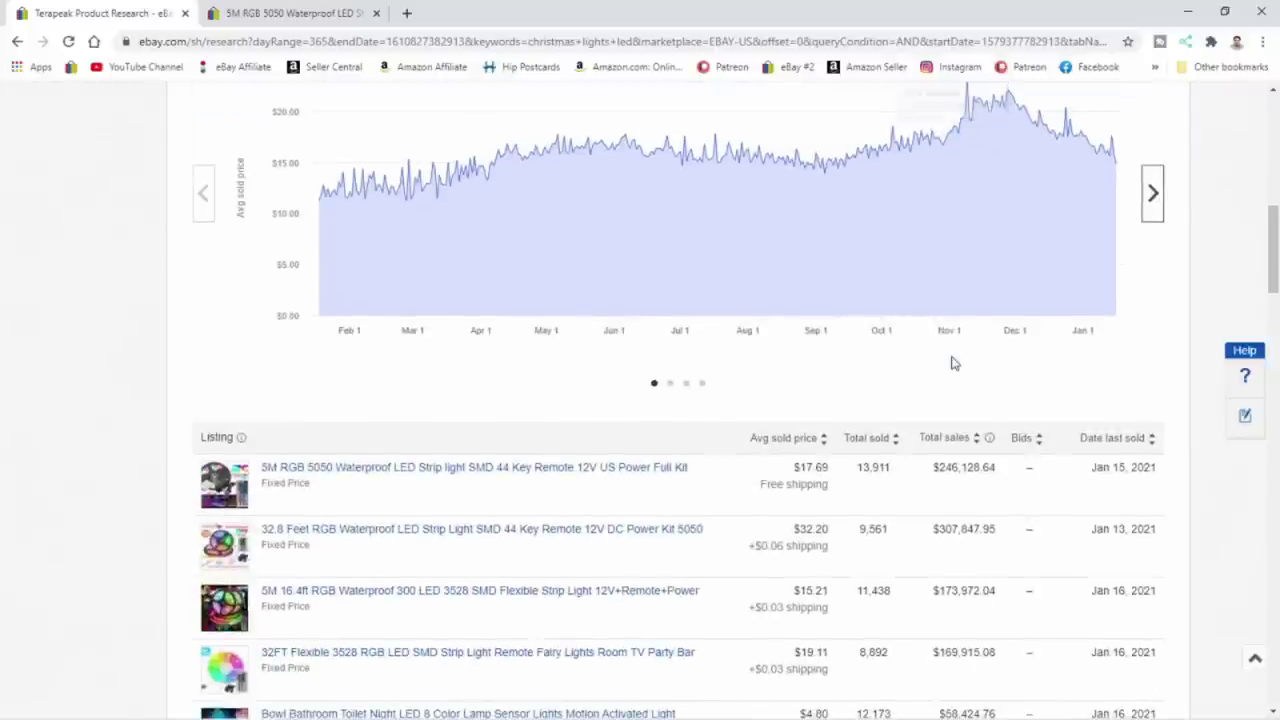
pyautogui.scroll(-2, 500, 290)
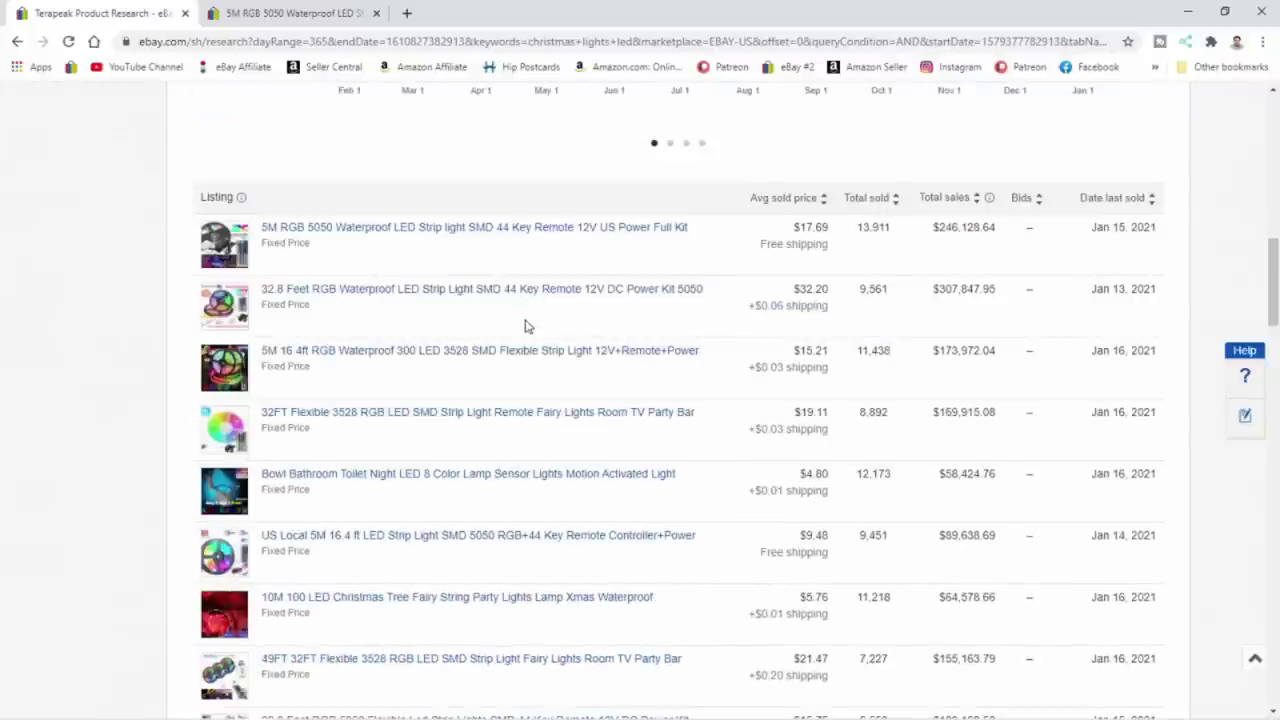
# Step: Bring the $15.47 average price, 718,175 sold summary and price chart into view
pyautogui.scroll(6, 650, 320)
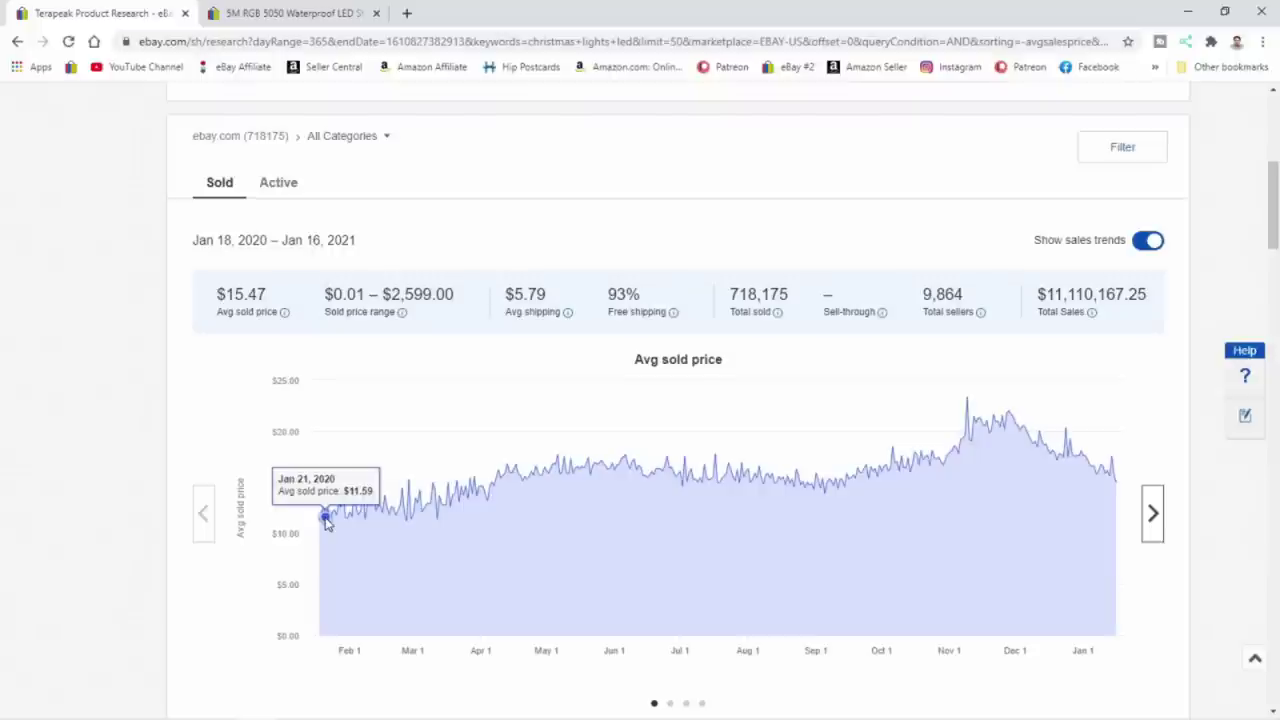
pyautogui.scroll(3, 325, 522)
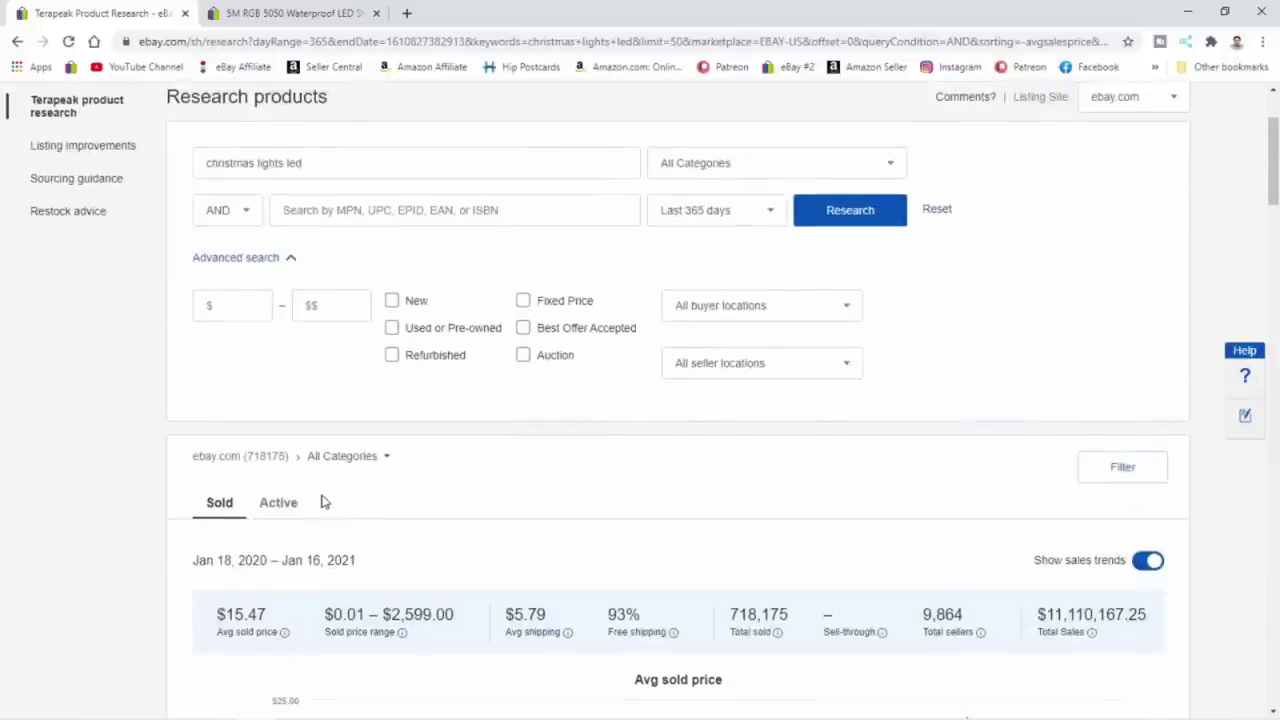
pyautogui.scroll(-3, 321, 502)
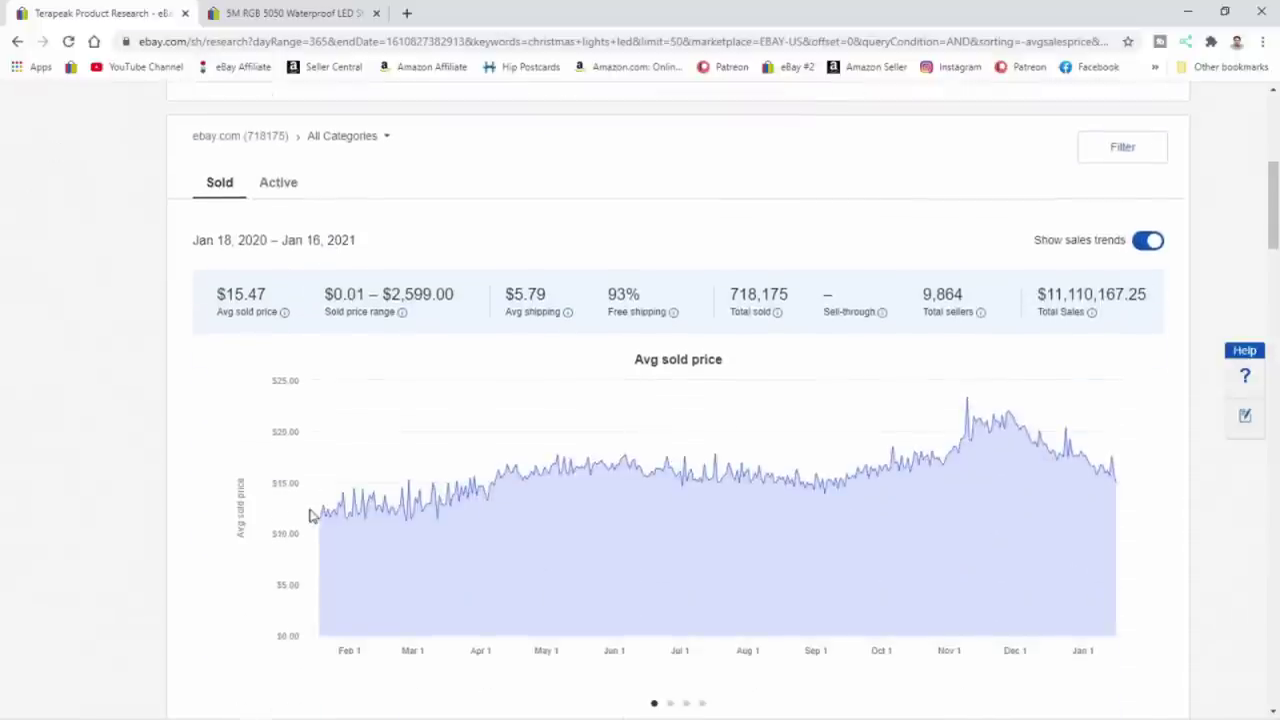
pyautogui.scroll(-2, 315, 510)
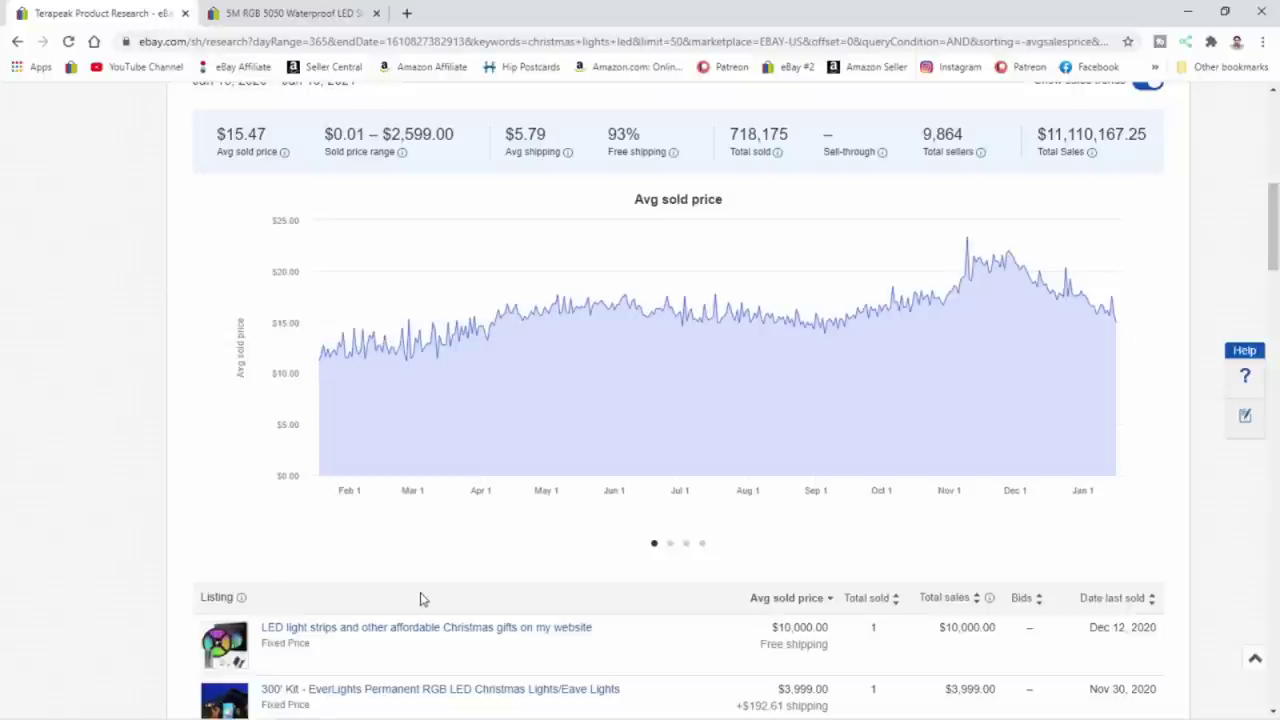
pyautogui.scroll(1, 420, 598)
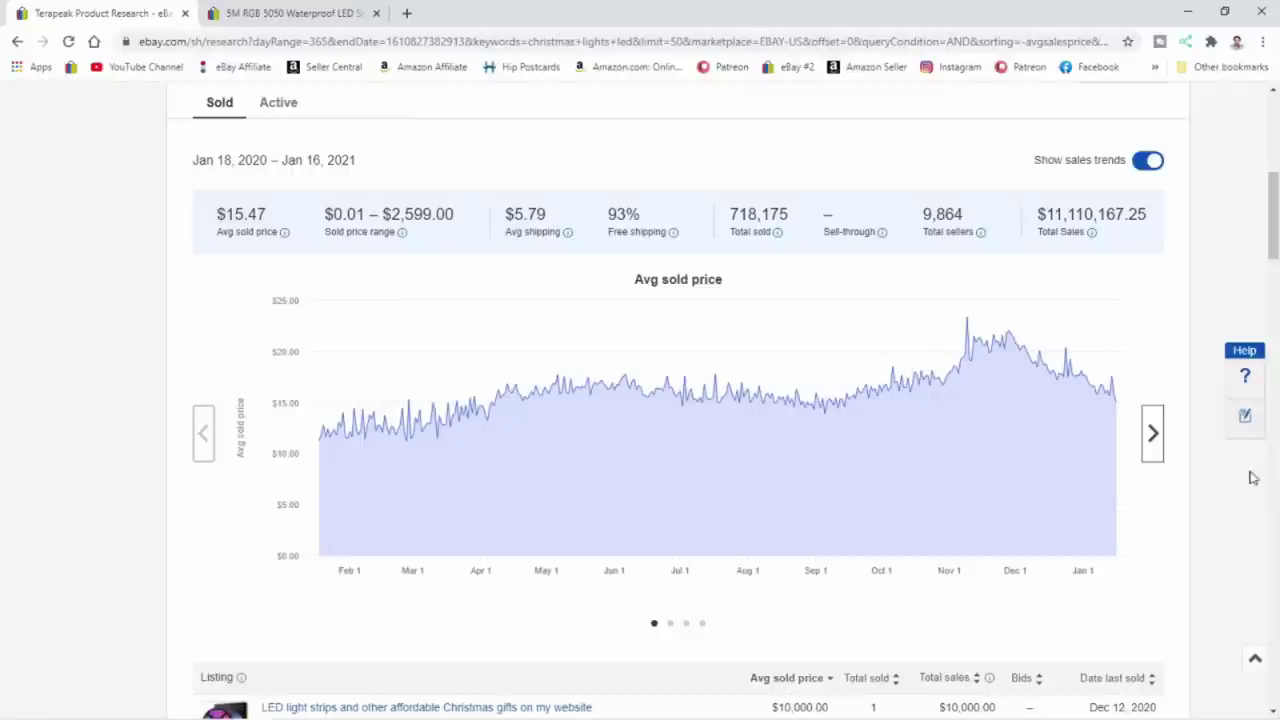
# Step: Switch the chart carousel to the Total sold bar chart with trend line
pyautogui.click(1153, 434)
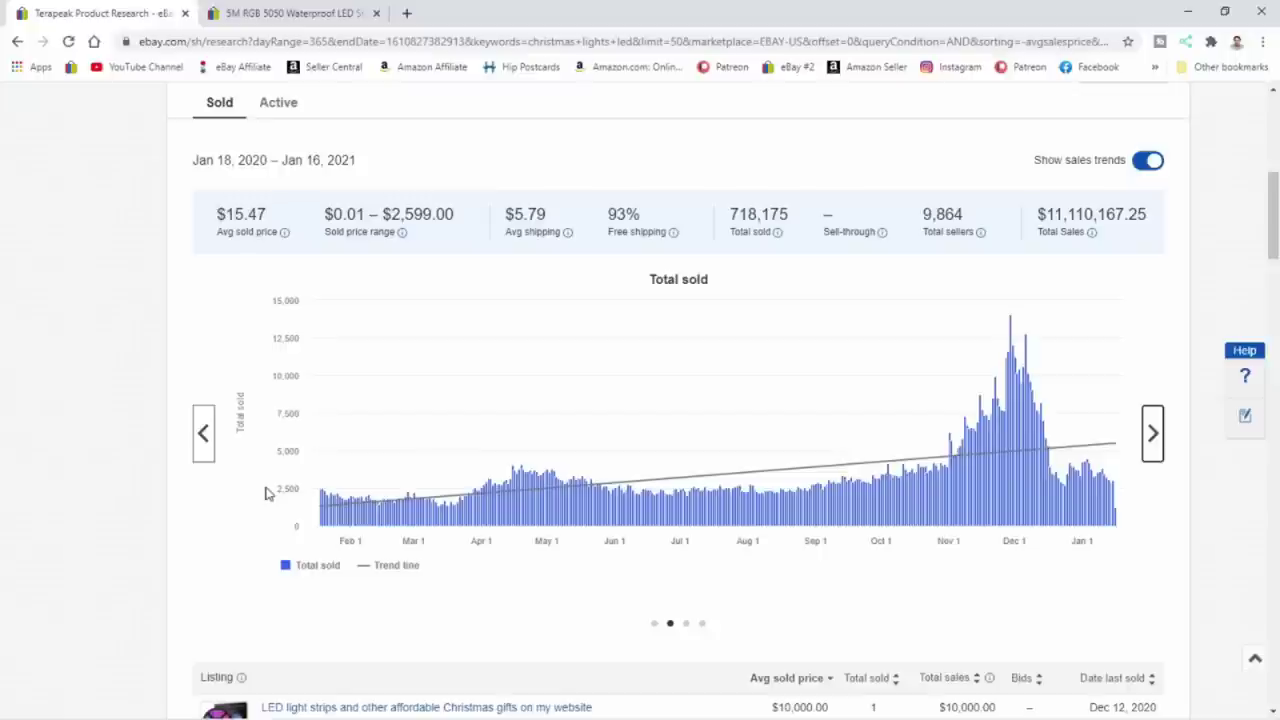
# Step: Show the combined Avg sold price and Total sold chart
pyautogui.click(1153, 433)
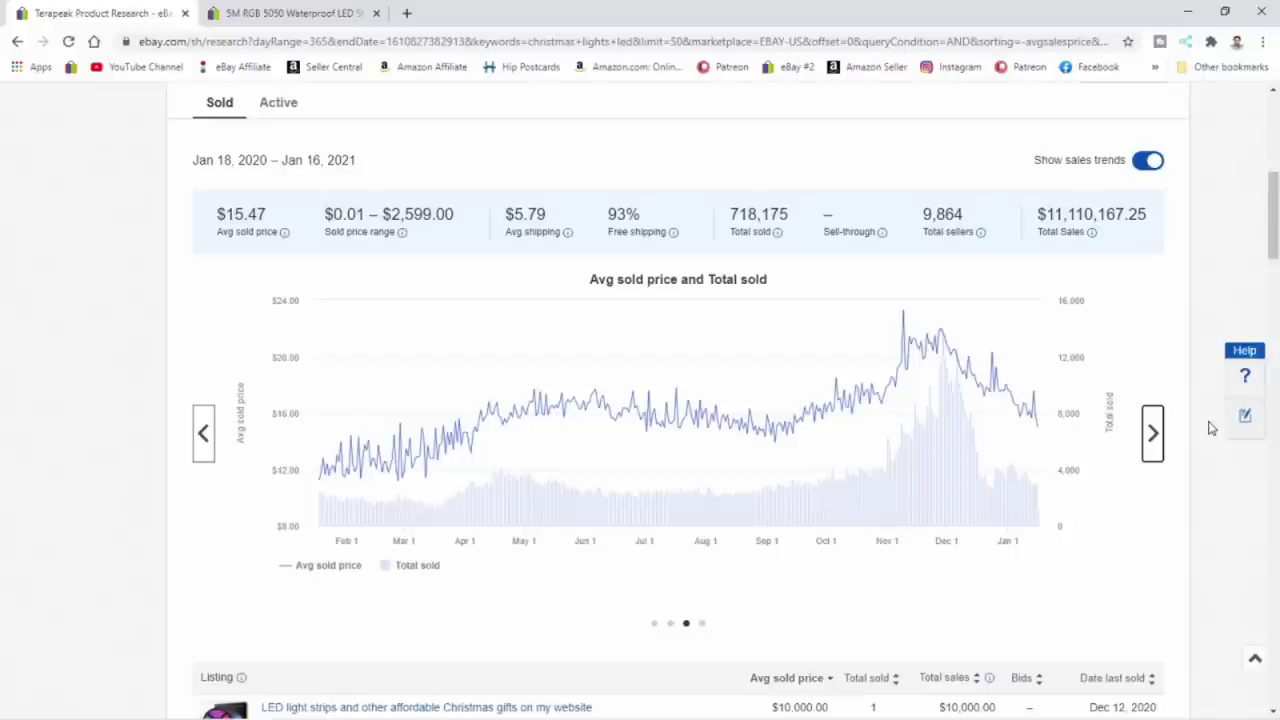
# Step: Show the Market share chart comparing percentage of sales to percentage of sellers
pyautogui.click(1150, 440)
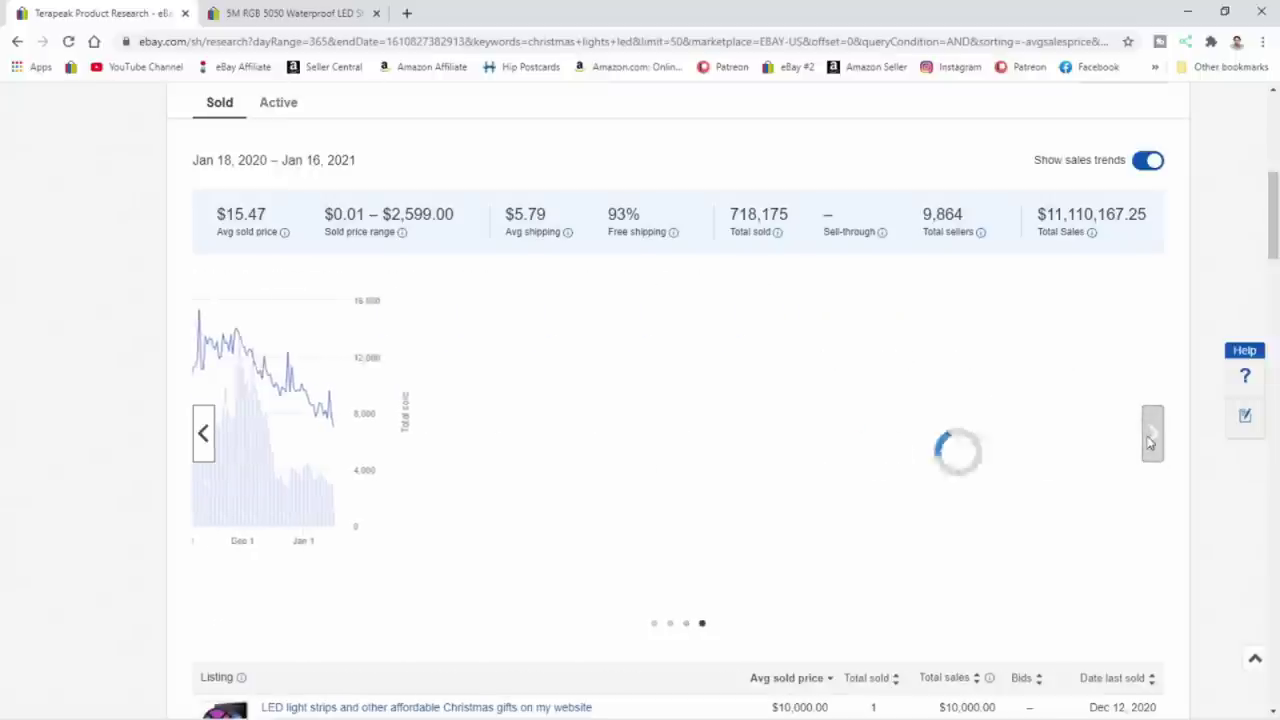
pyautogui.scroll(-1, 1258, 517)
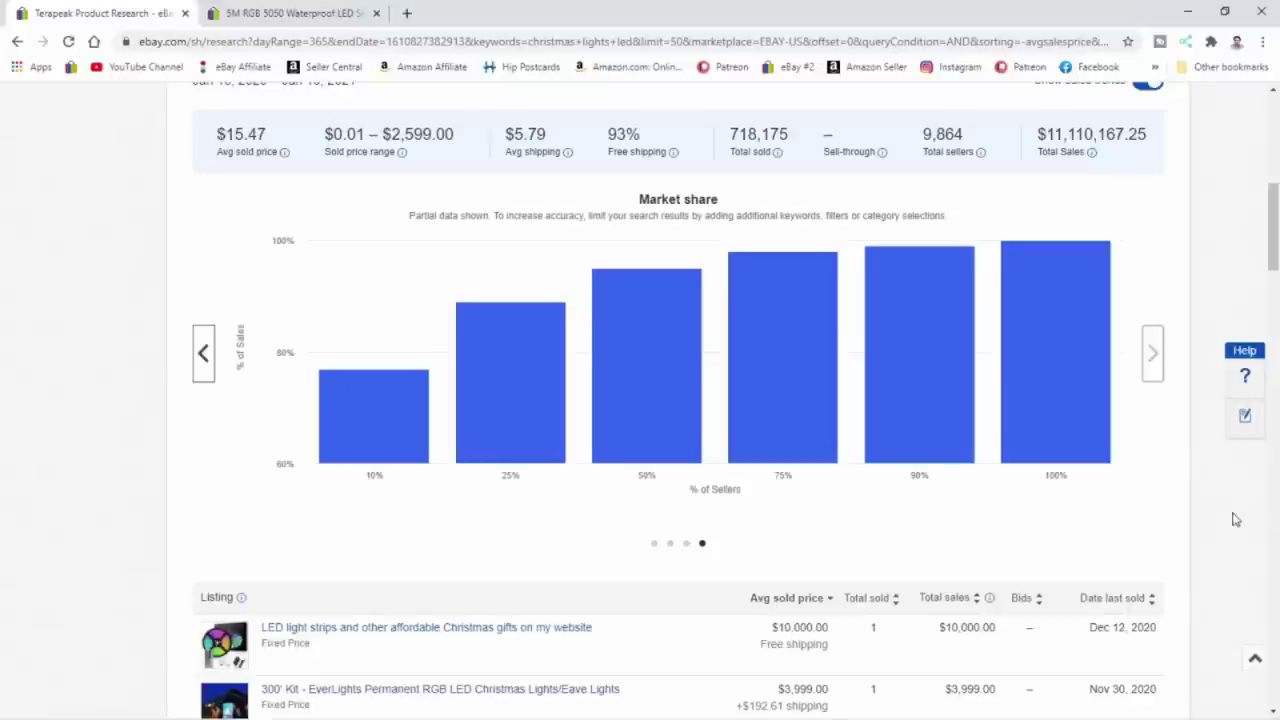
pyautogui.moveTo(782, 380)
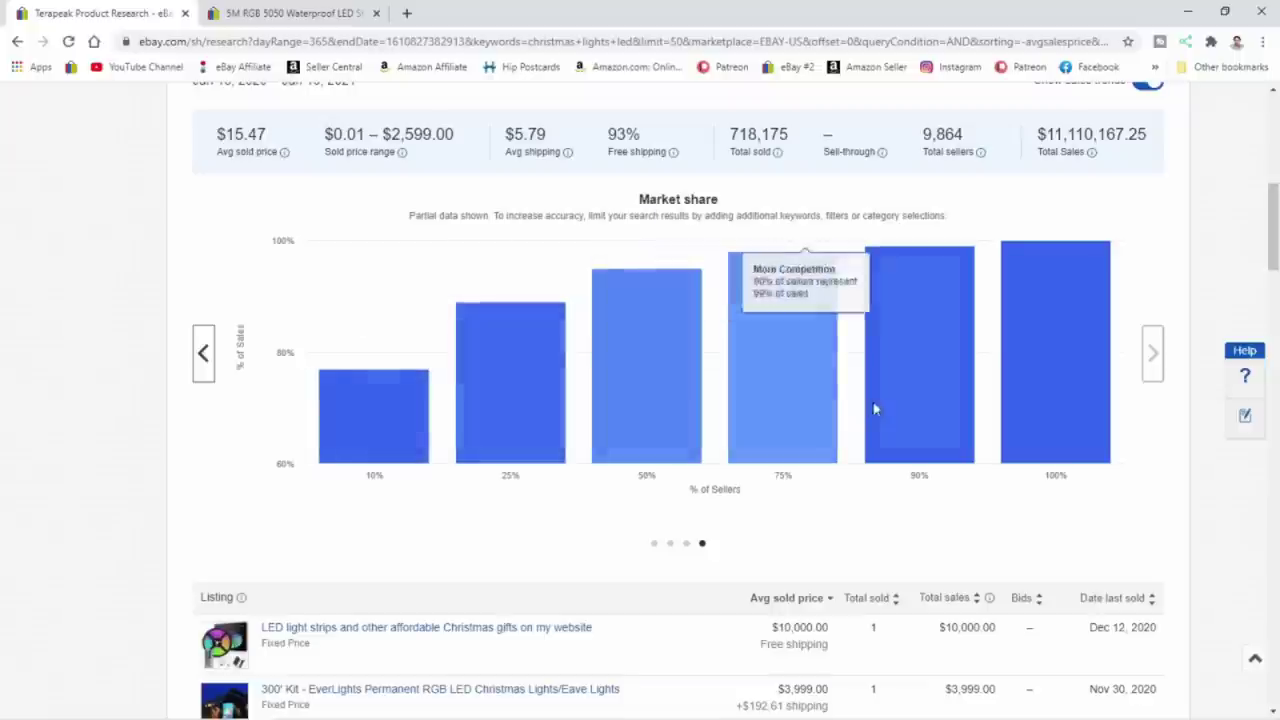
pyautogui.scroll(1, 977, 368)
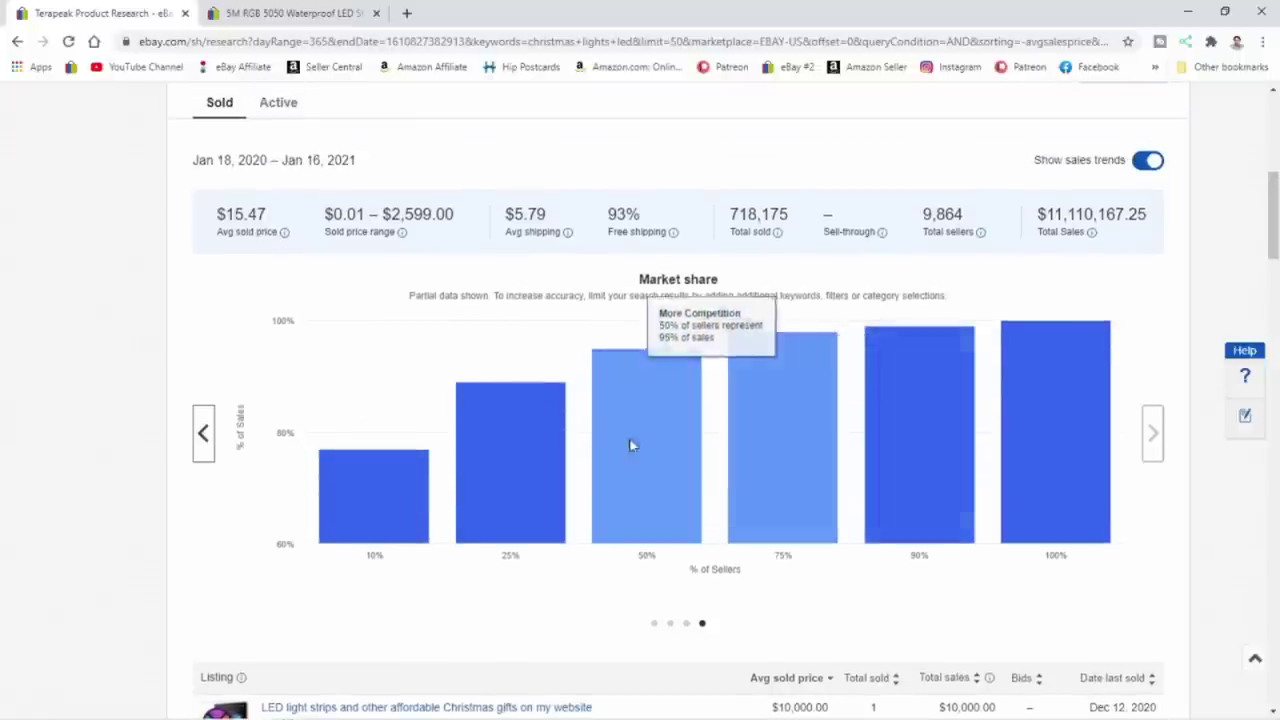
# Step: Step the carousel back to the Avg sold price and Total sold chart, then return to the 'christmas lights led' search form
pyautogui.click(203, 434)
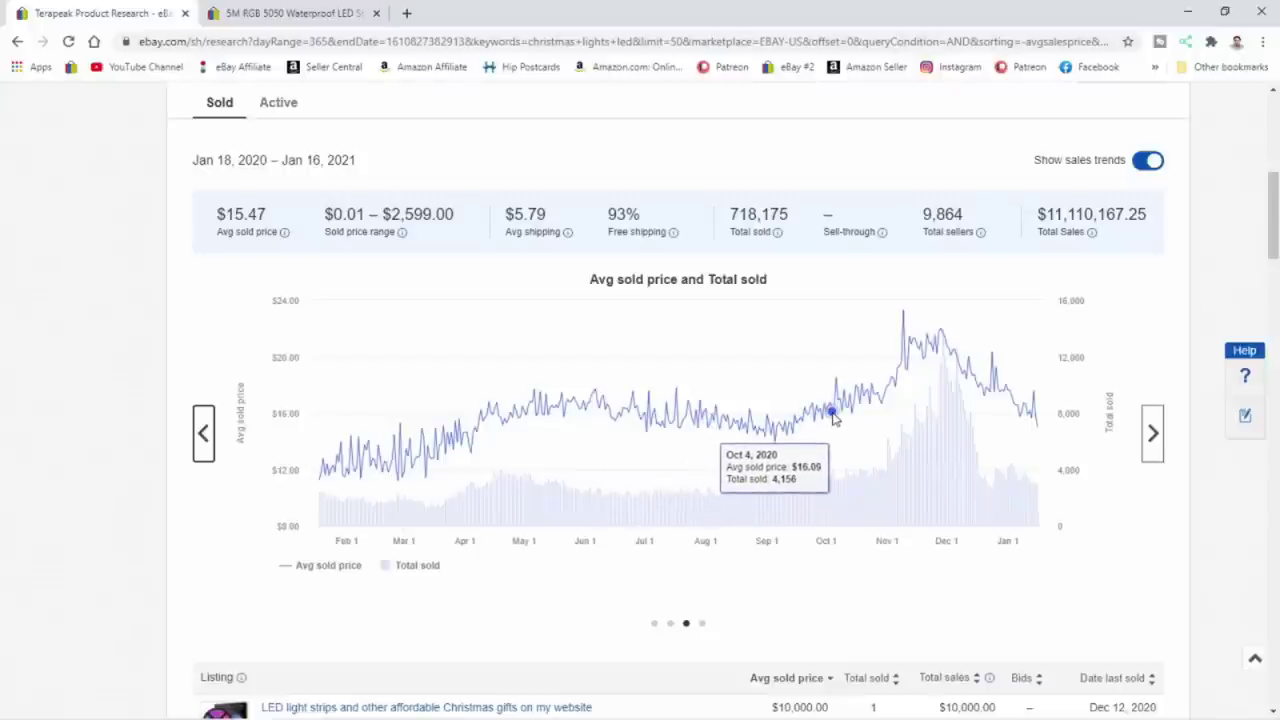
pyautogui.scroll(2, 833, 418)
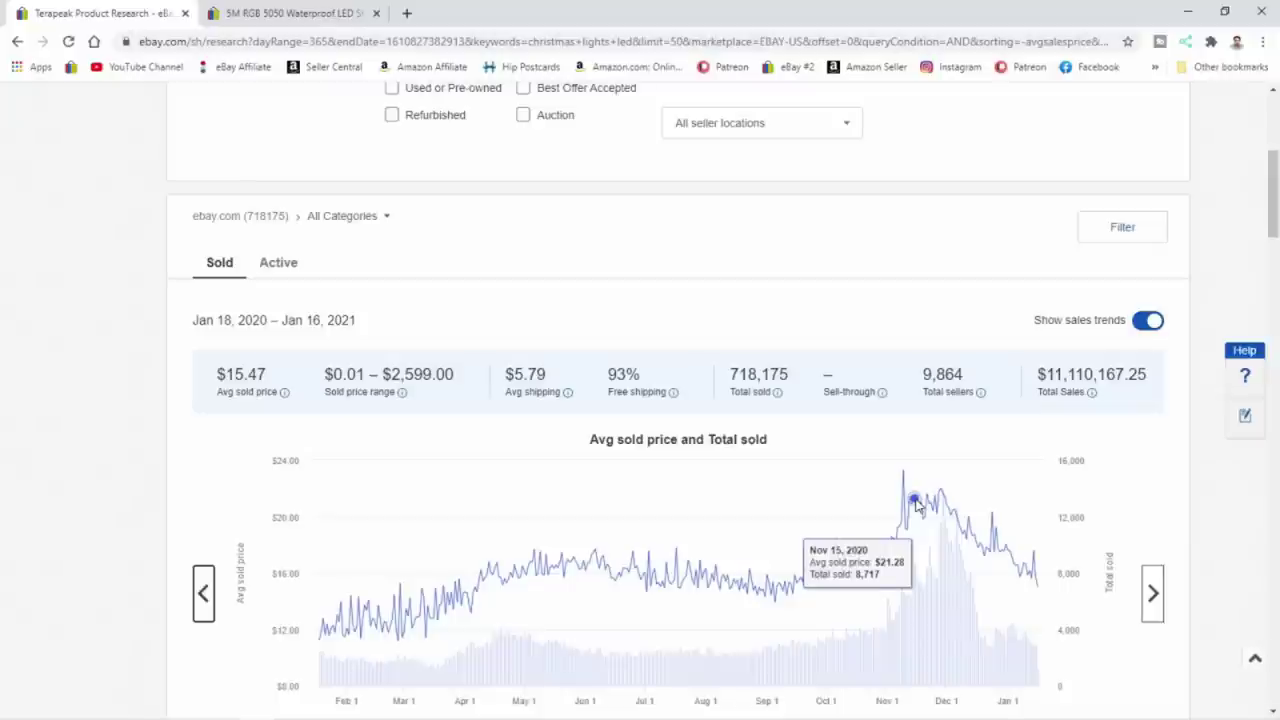
pyautogui.scroll(2, 862, 421)
pyautogui.scroll(1, 862, 421)
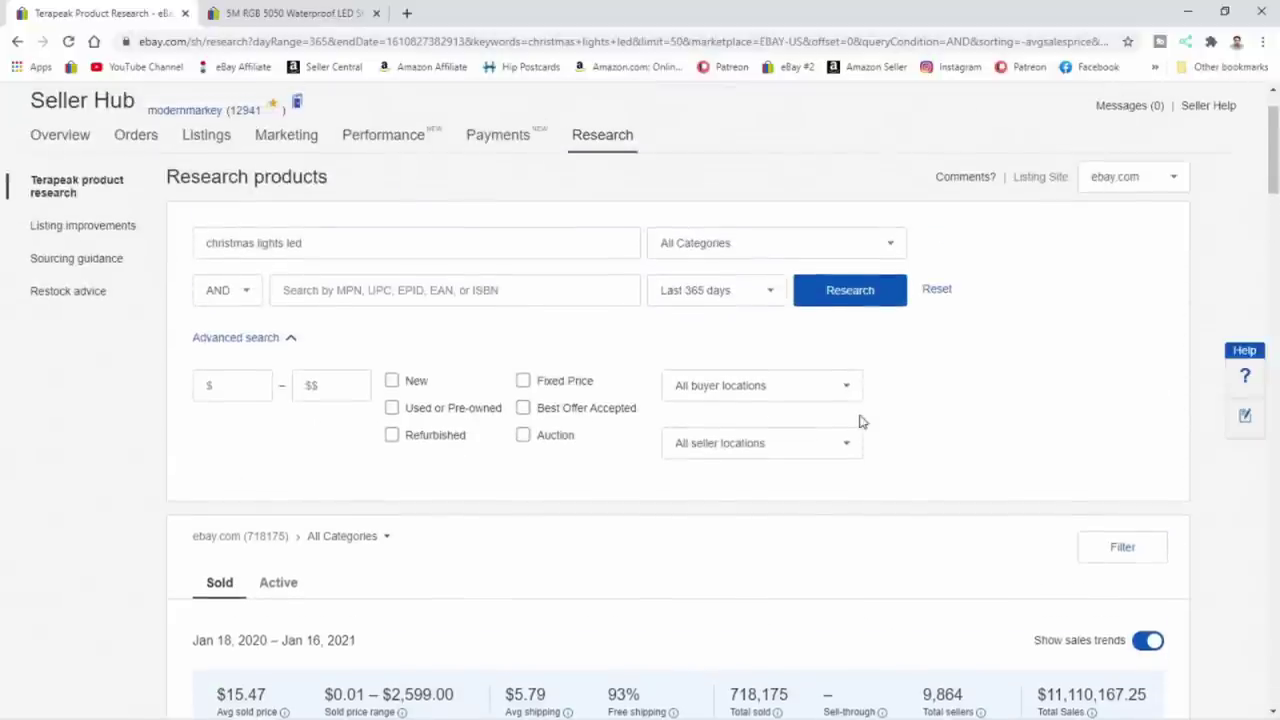